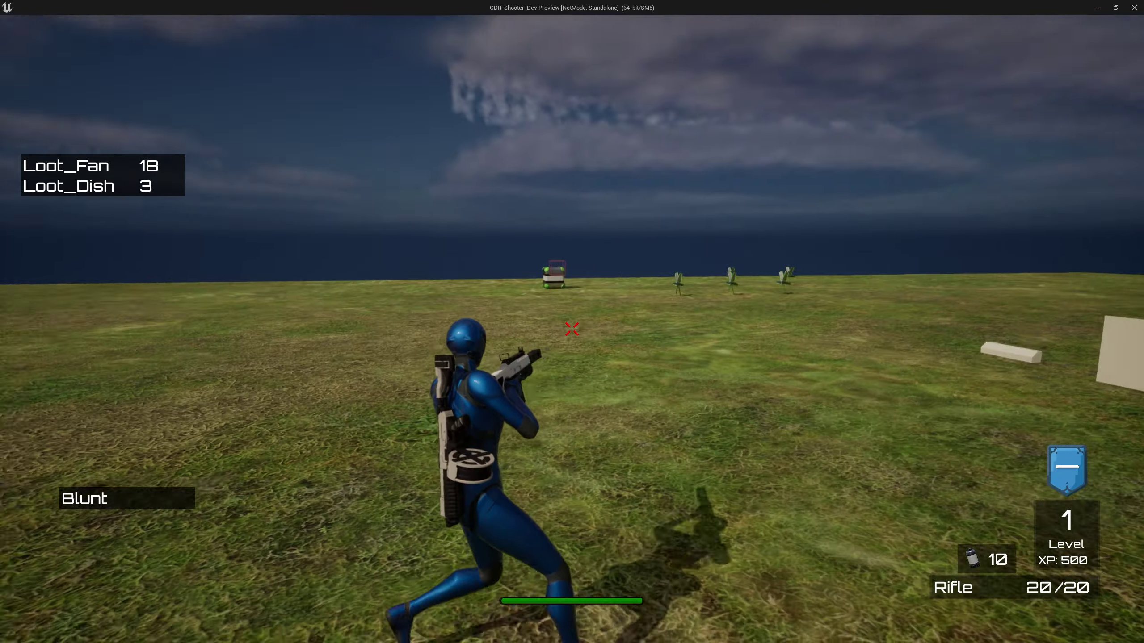
# Play-test the shooter preview by moving the character around the field and firing the rifle at the enemies
pyautogui.press('d')
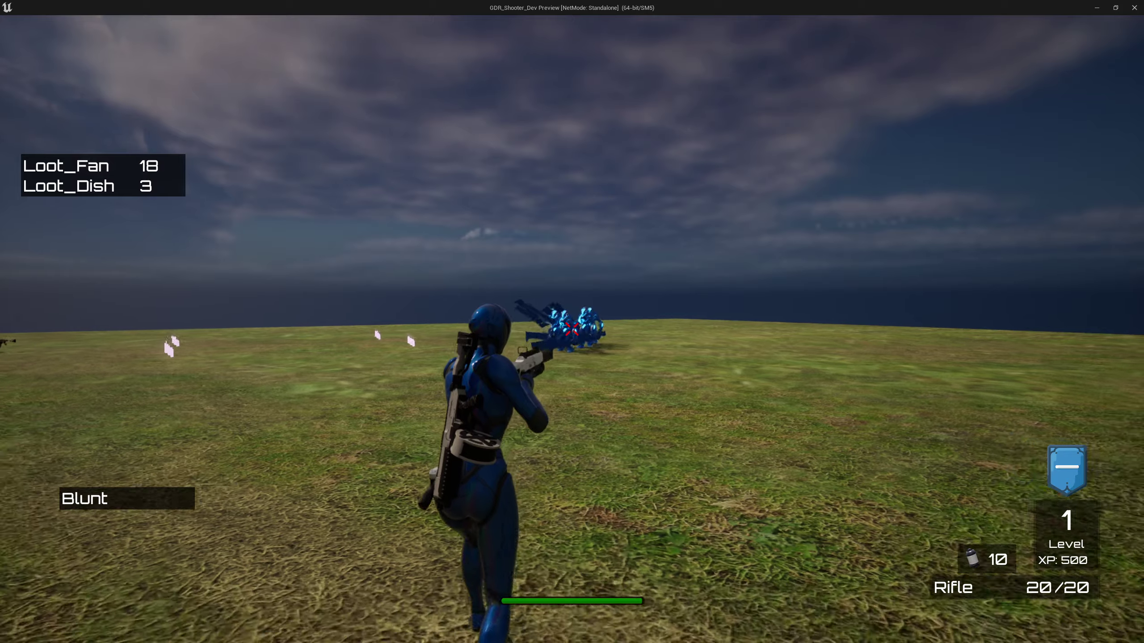
pyautogui.click(572, 328)
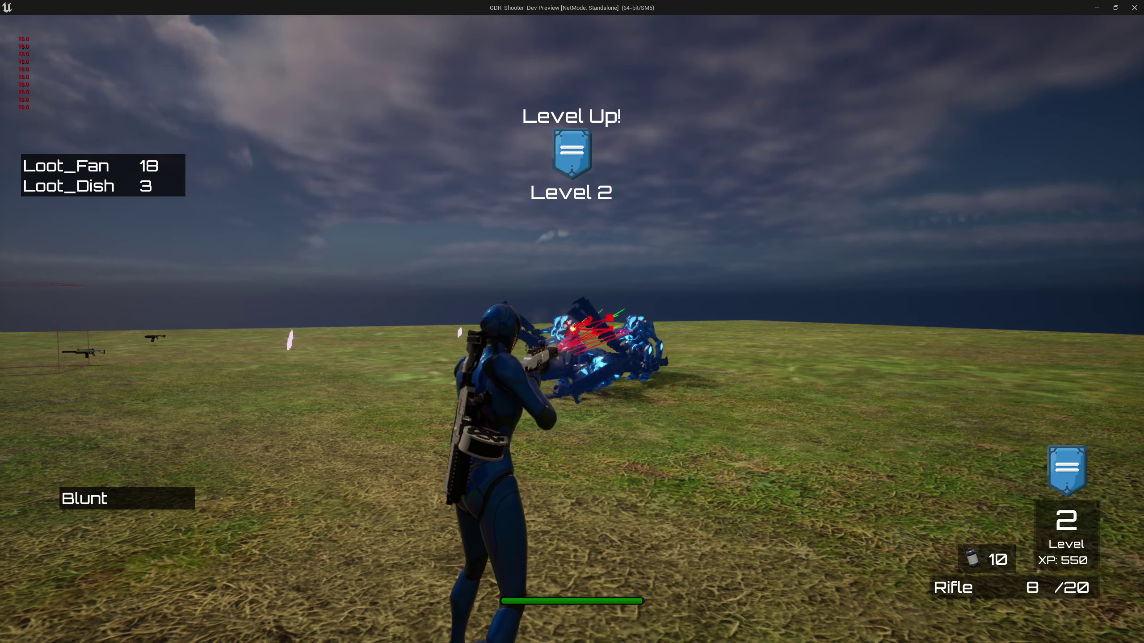
pyautogui.moveTo(571, 329); pyautogui.dragTo(571, 330)
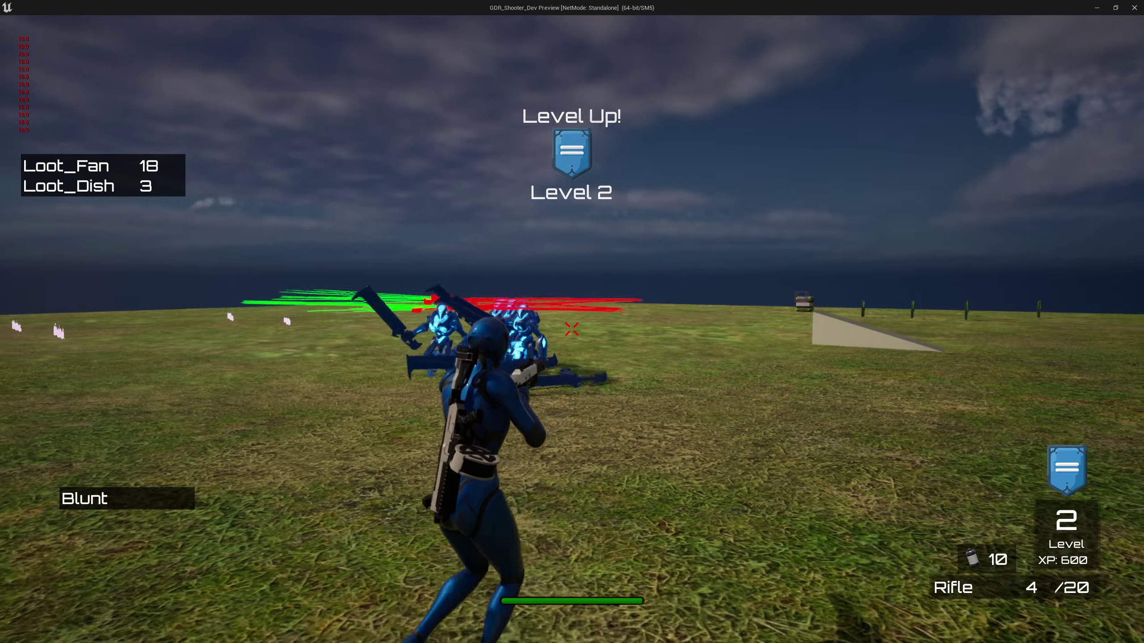
pyautogui.press('s')
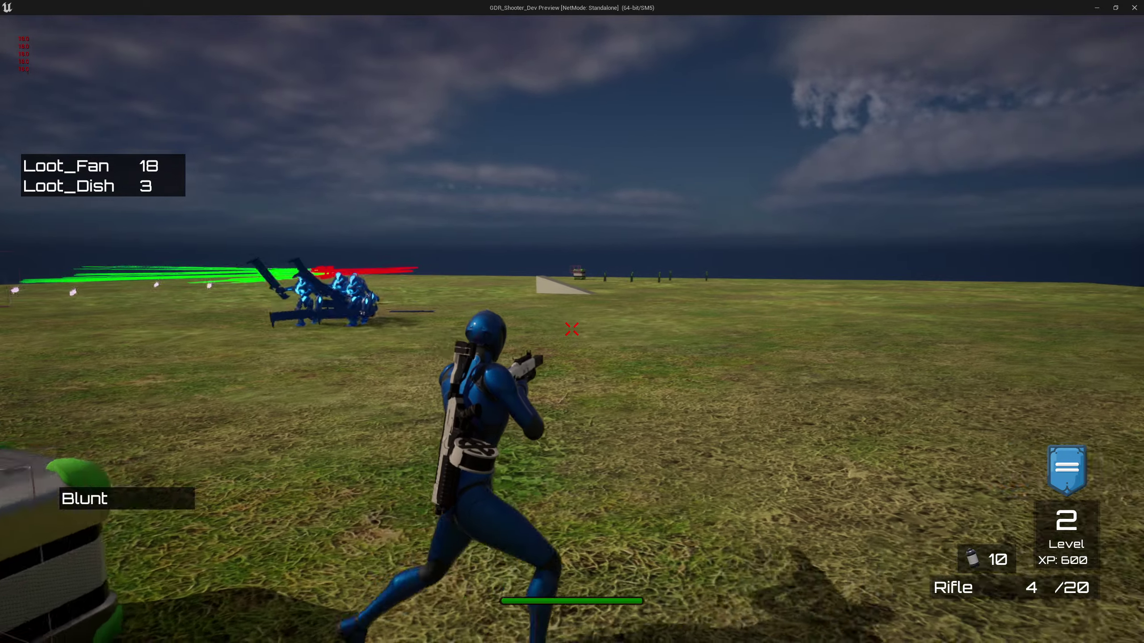
pyautogui.press('w')
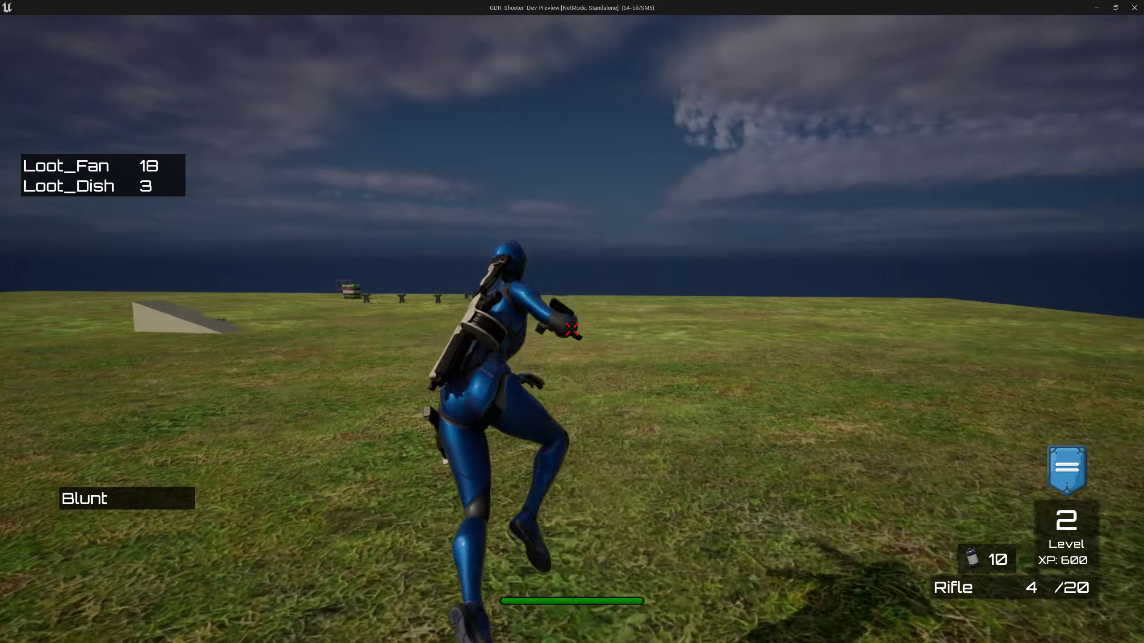
pyautogui.press('2')
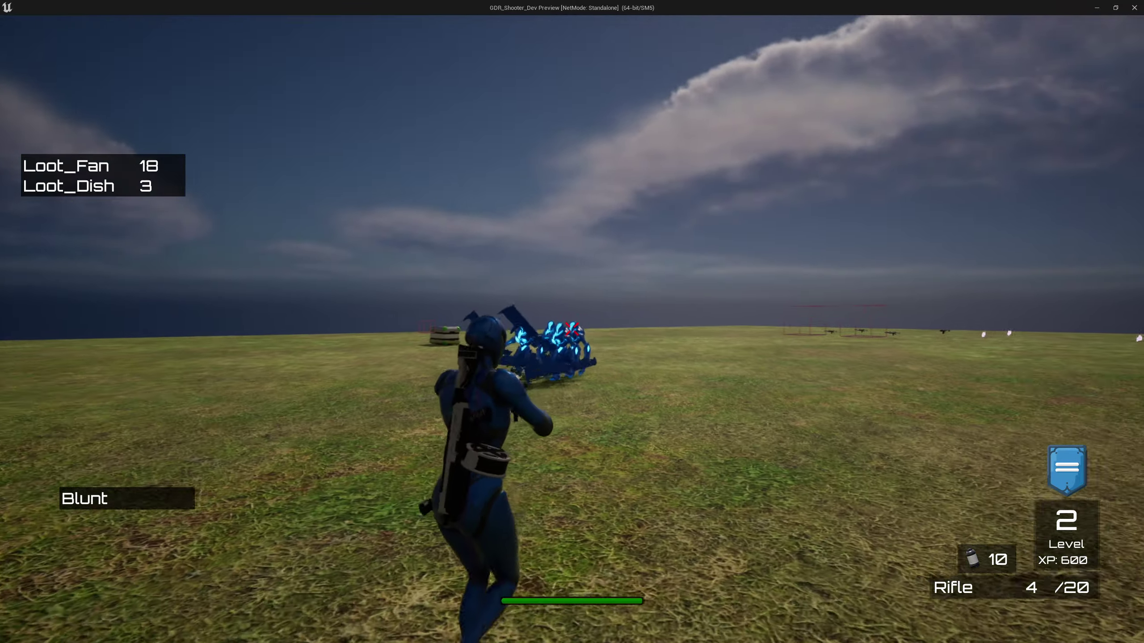
pyautogui.press('s')
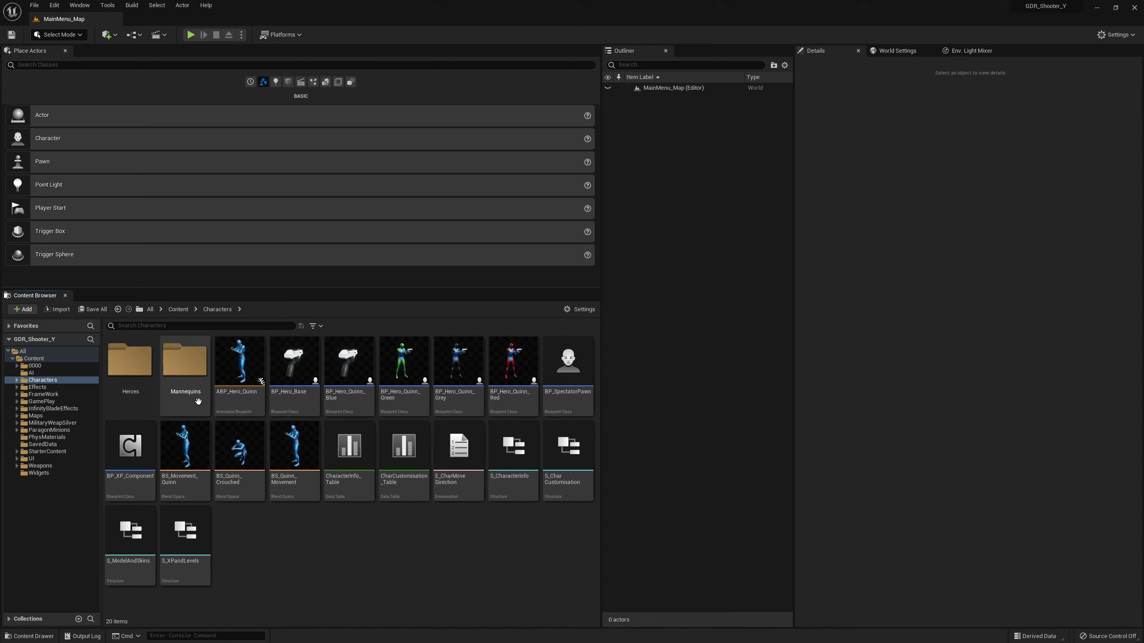
# Open the SK_Mannequin skeleton from the Characters/Heroes/Mannequin/Meshes folder
pyautogui.doubleClick(131, 383)
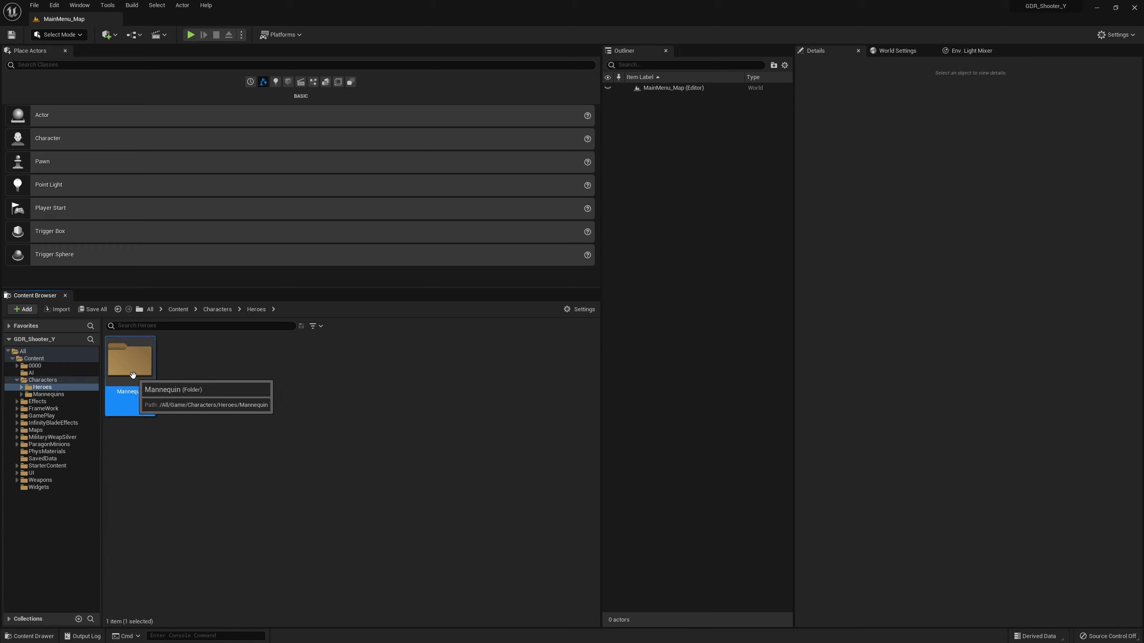
pyautogui.doubleClick(131, 374)
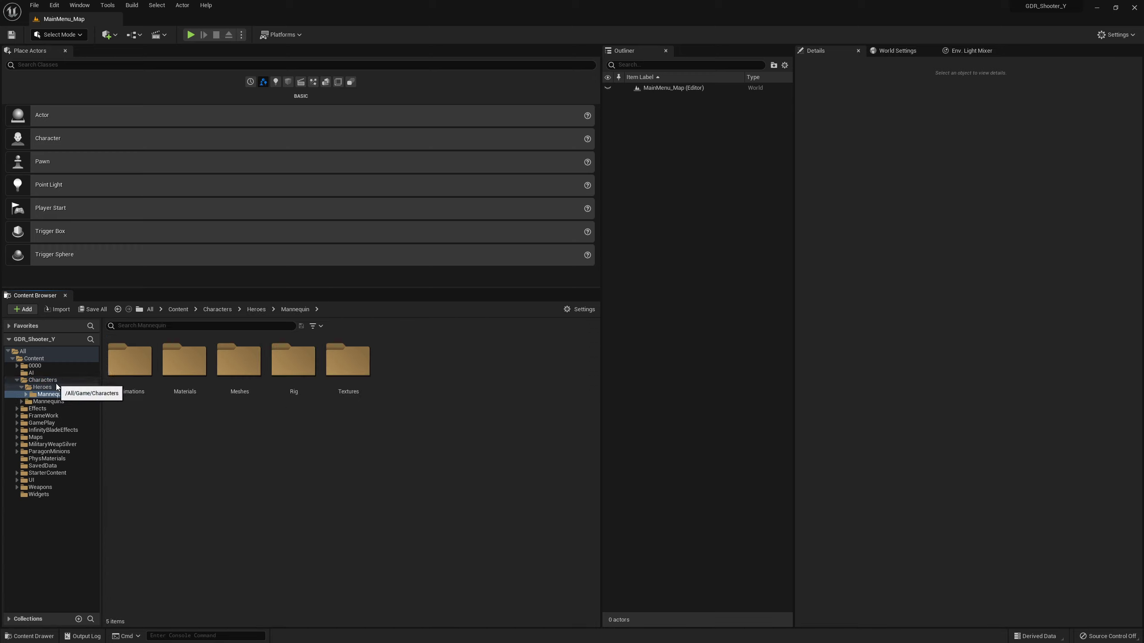
pyautogui.doubleClick(239, 365)
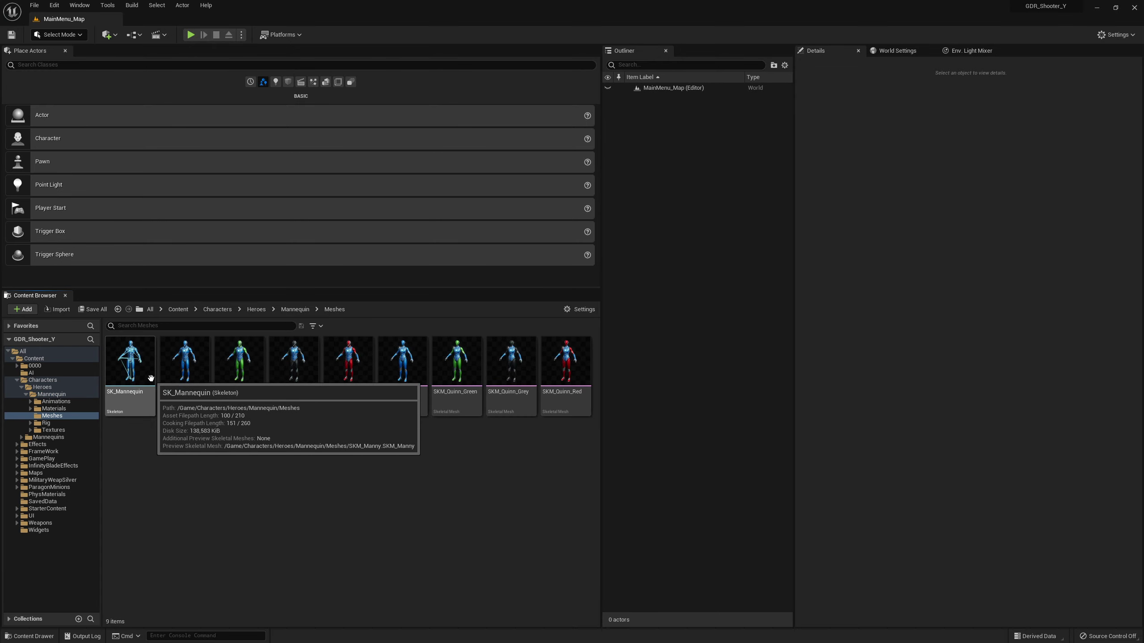
pyautogui.doubleClick(128, 377)
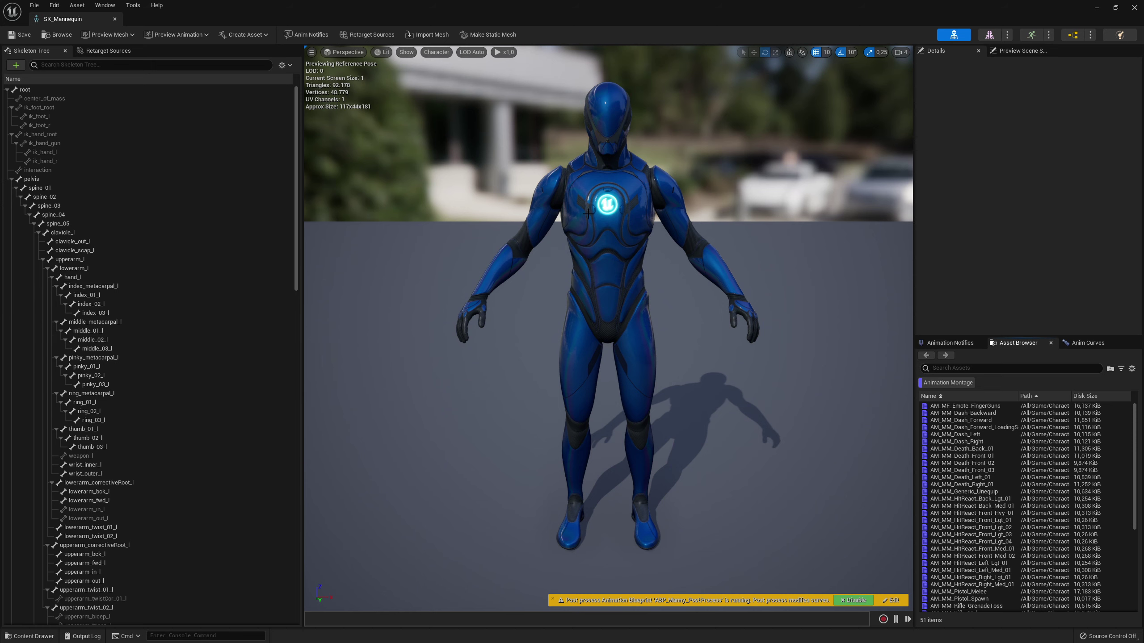
# Add a socket to the thigh_l bone and name it HolsterSocket_0
pyautogui.scroll(-15, 137, 377)
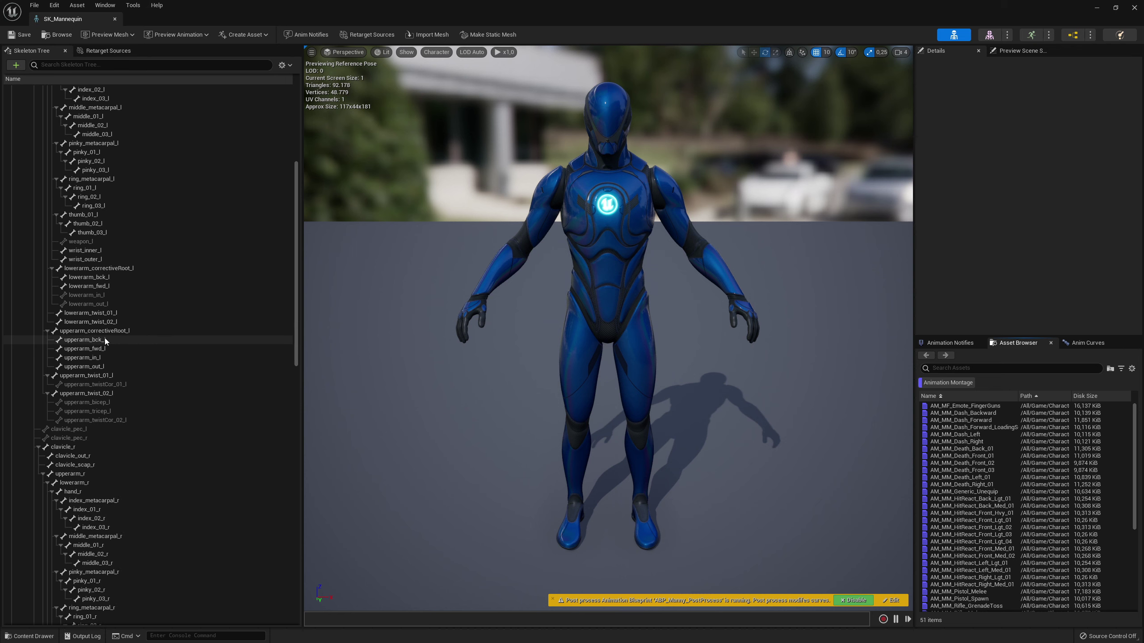
pyautogui.scroll(-3, 182, 270)
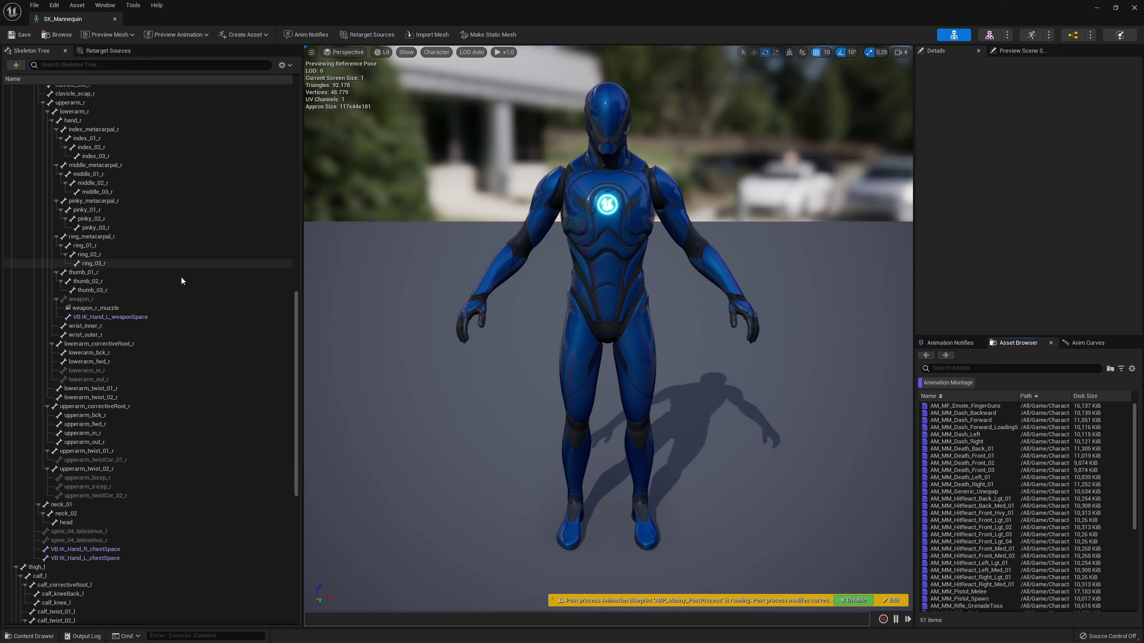
pyautogui.scroll(-9, 161, 273)
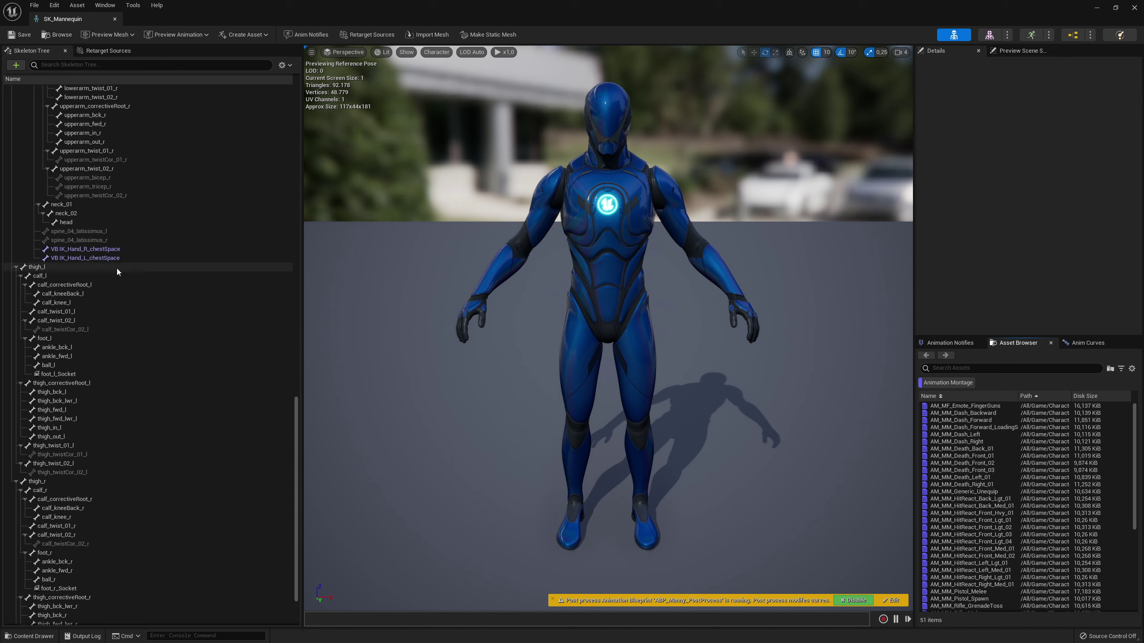
pyautogui.click(35, 269)
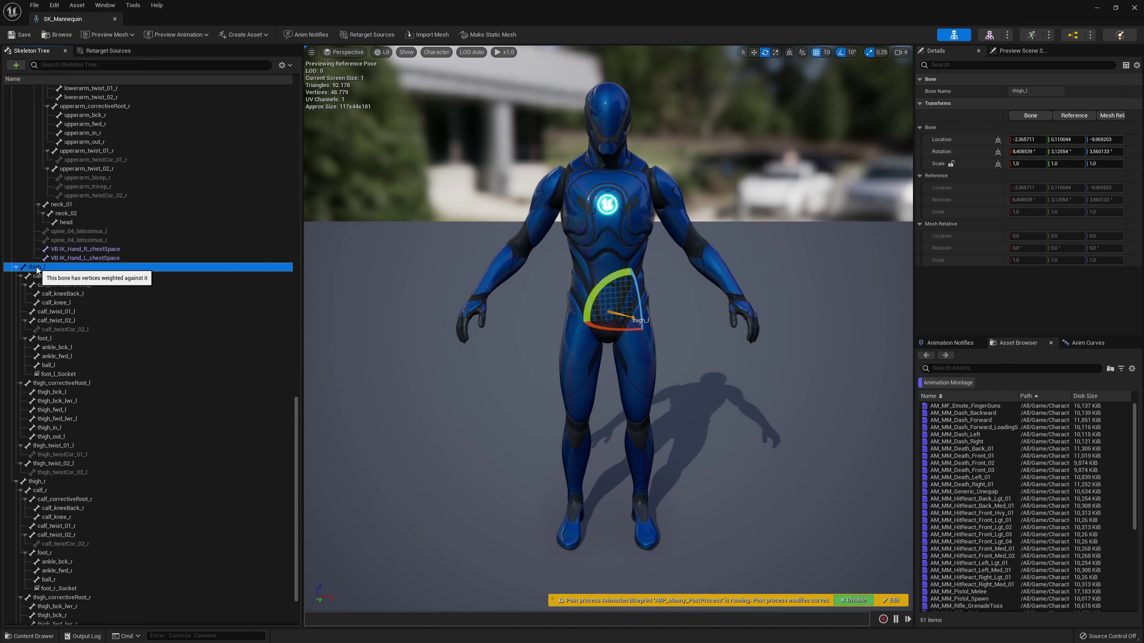
pyautogui.rightClick(36, 270)
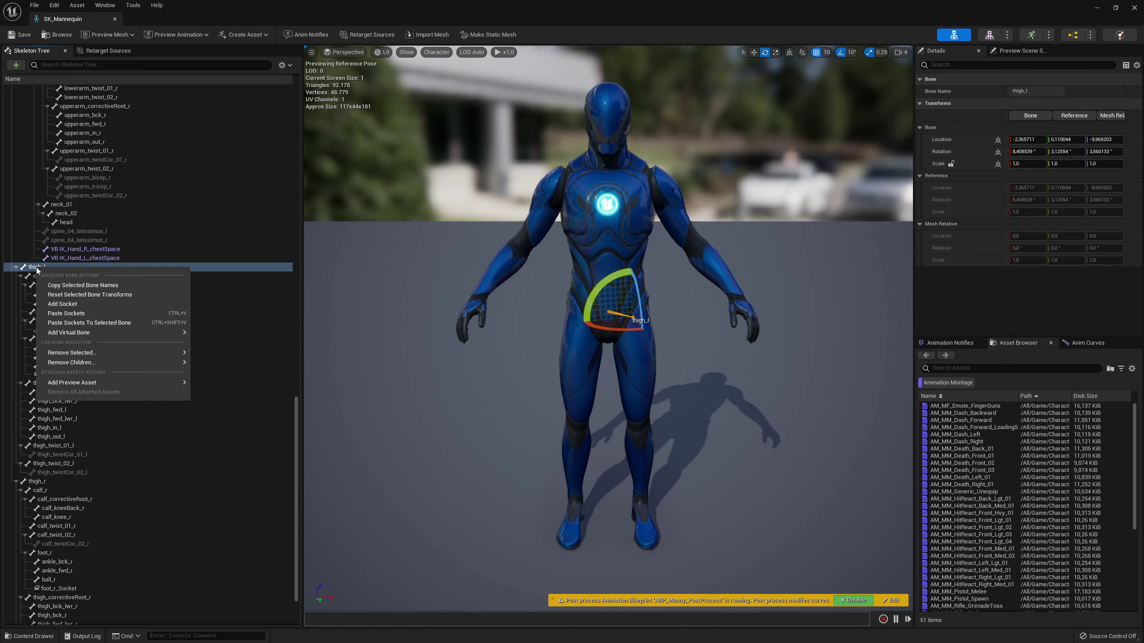
pyautogui.click(60, 305)
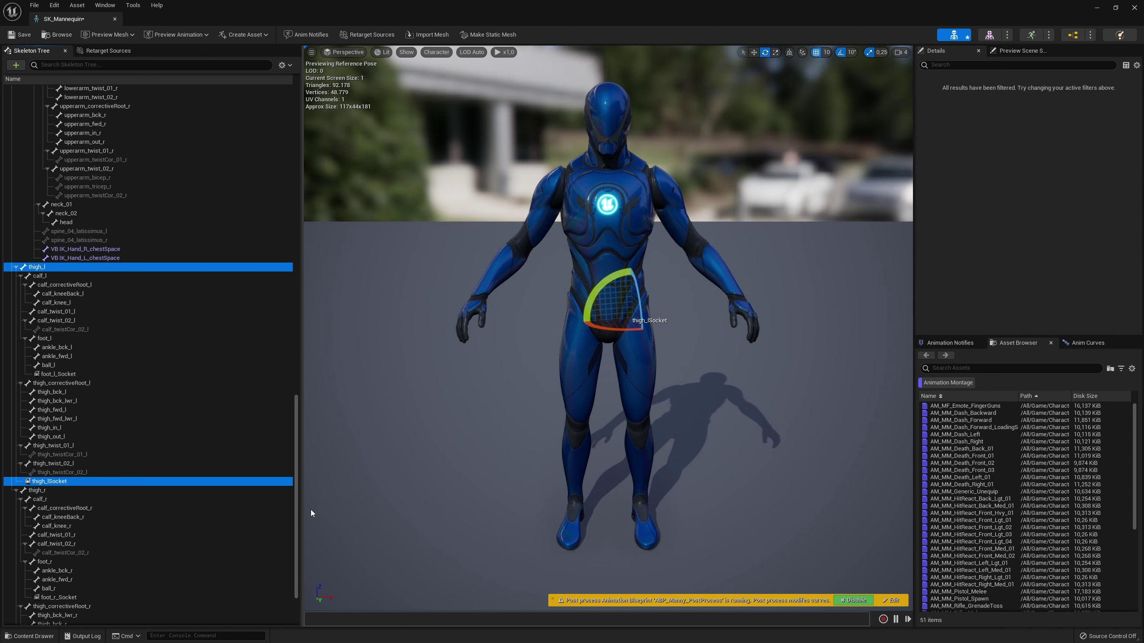
pyautogui.doubleClick(55, 482)
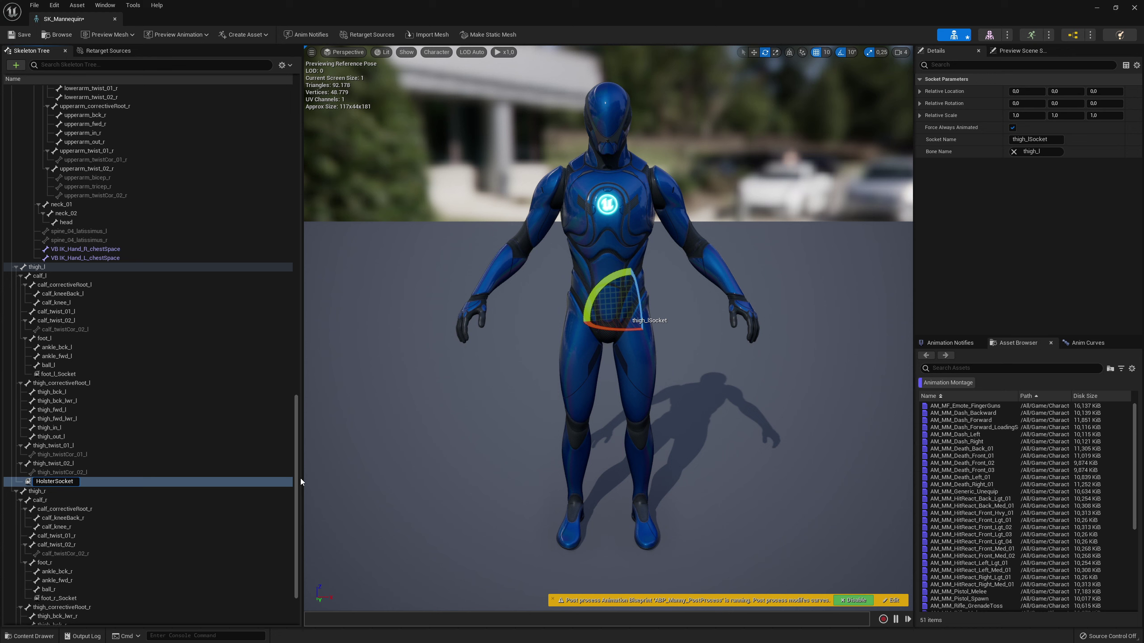
pyautogui.press('Return')
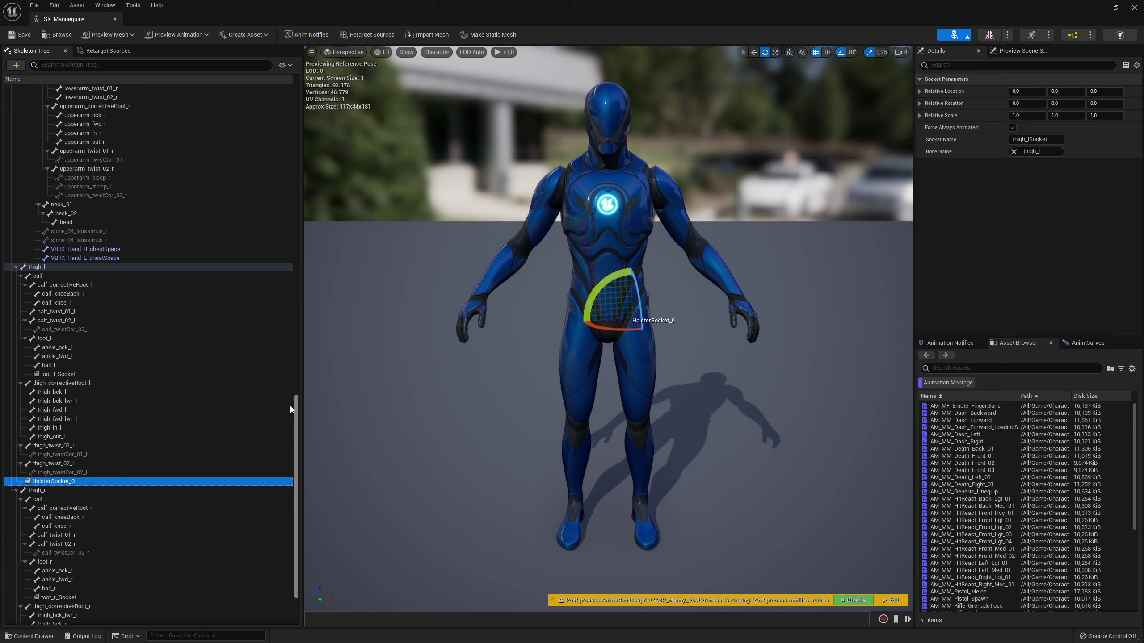
# Attach the SK_Pistol mesh to HolsterSocket_0 as a preview asset
pyautogui.rightClick(50, 486)
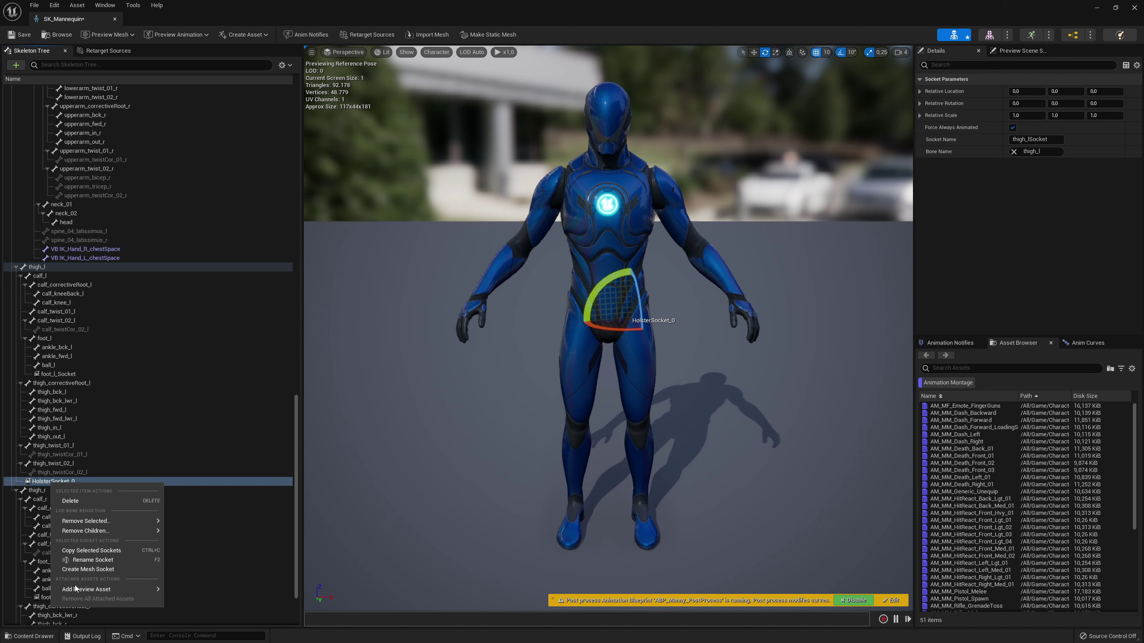
pyautogui.moveTo(85, 590)
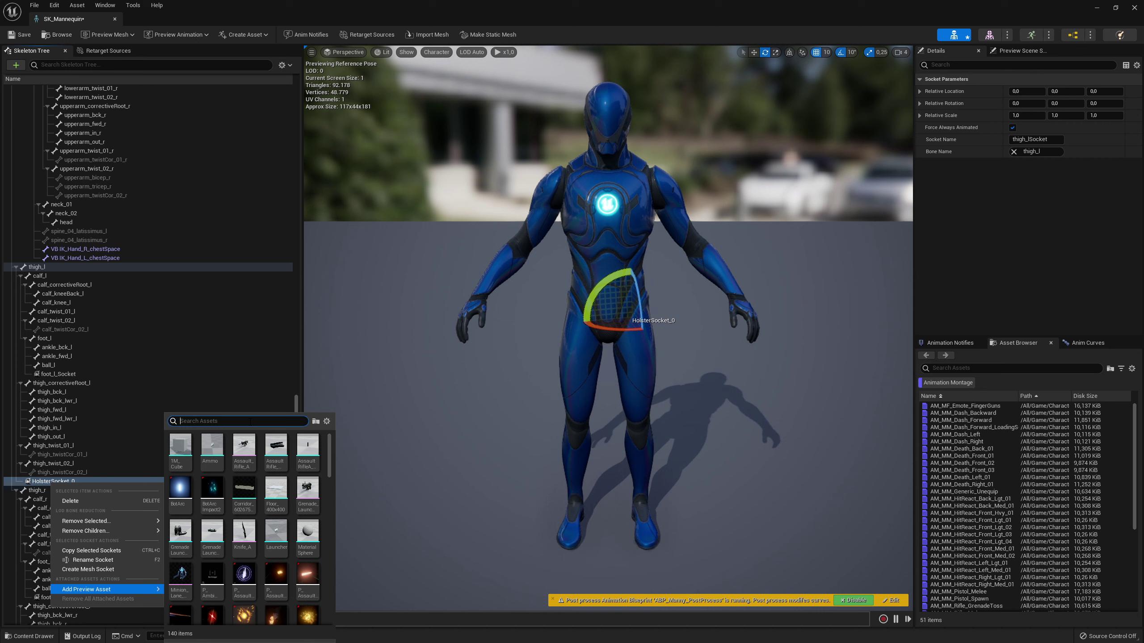
pyautogui.write('pistol')
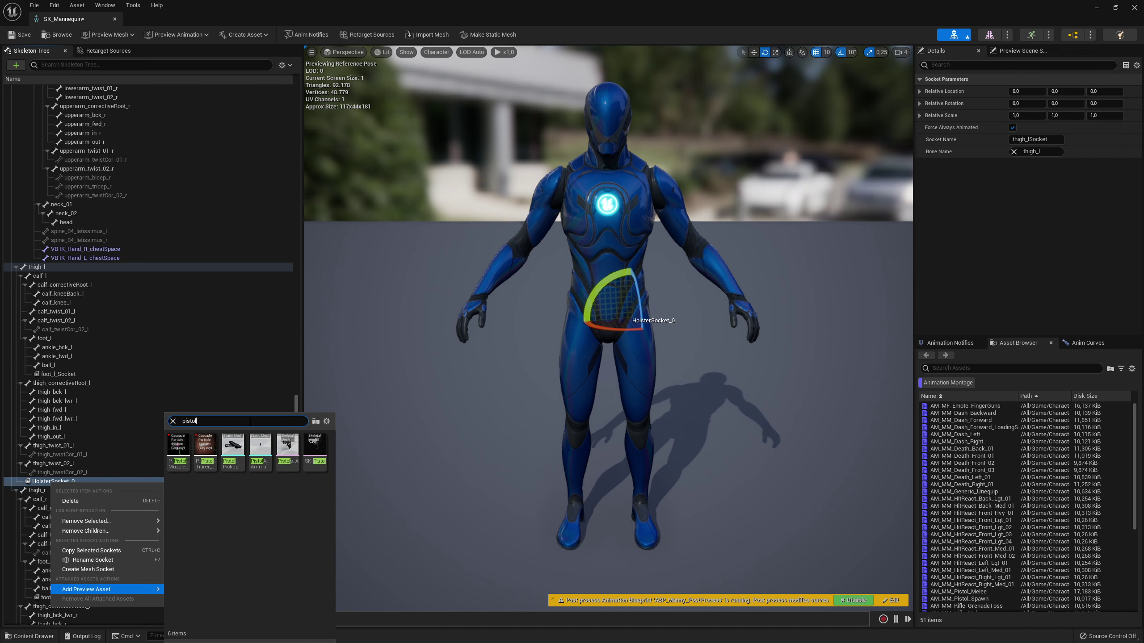
pyautogui.click(311, 457)
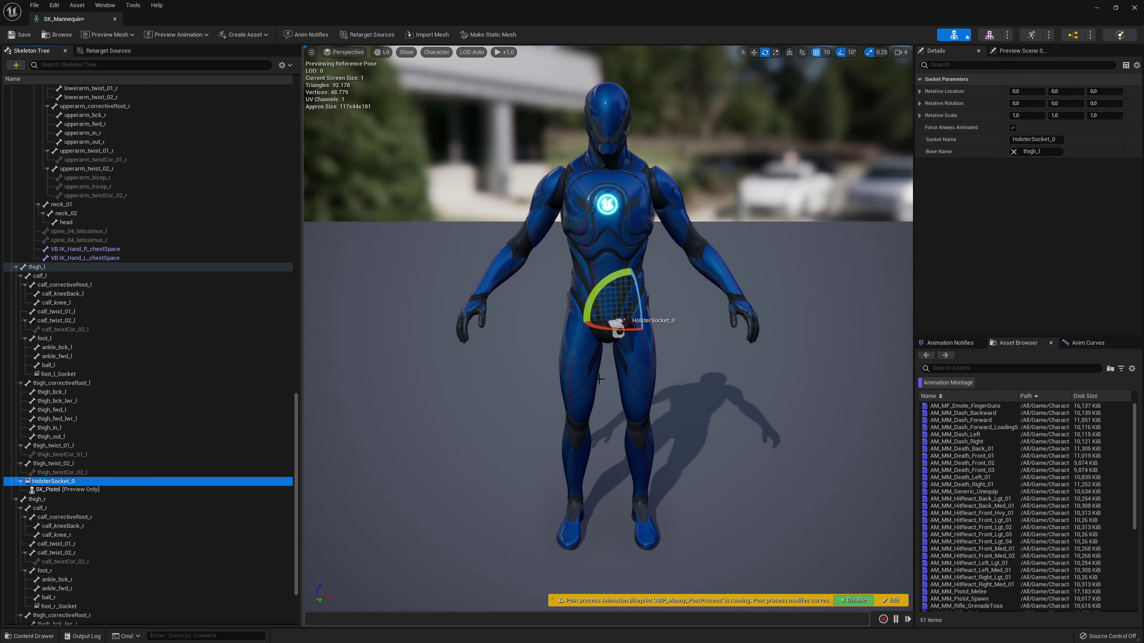
# Move HolsterSocket_0 outward from the left thigh to a relative Z location of about -13.7
pyautogui.moveTo(599, 379); pyautogui.dragTo(459, 376, button='right')
pyautogui.press('d')
pyautogui.press('a')
pyautogui.press('w')
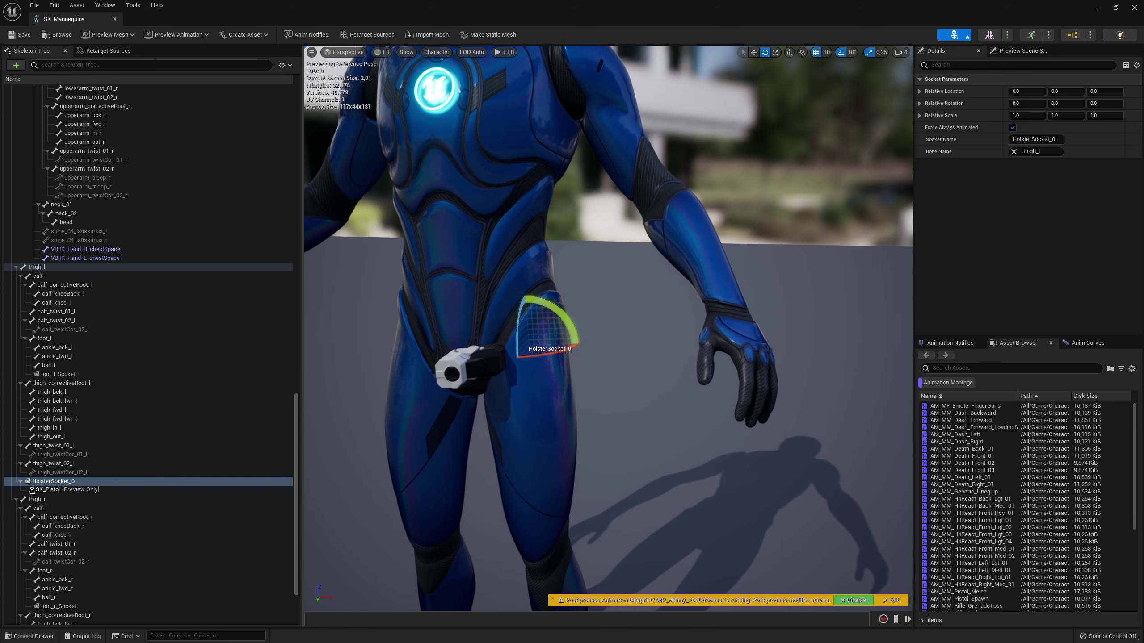
pyautogui.press('w')
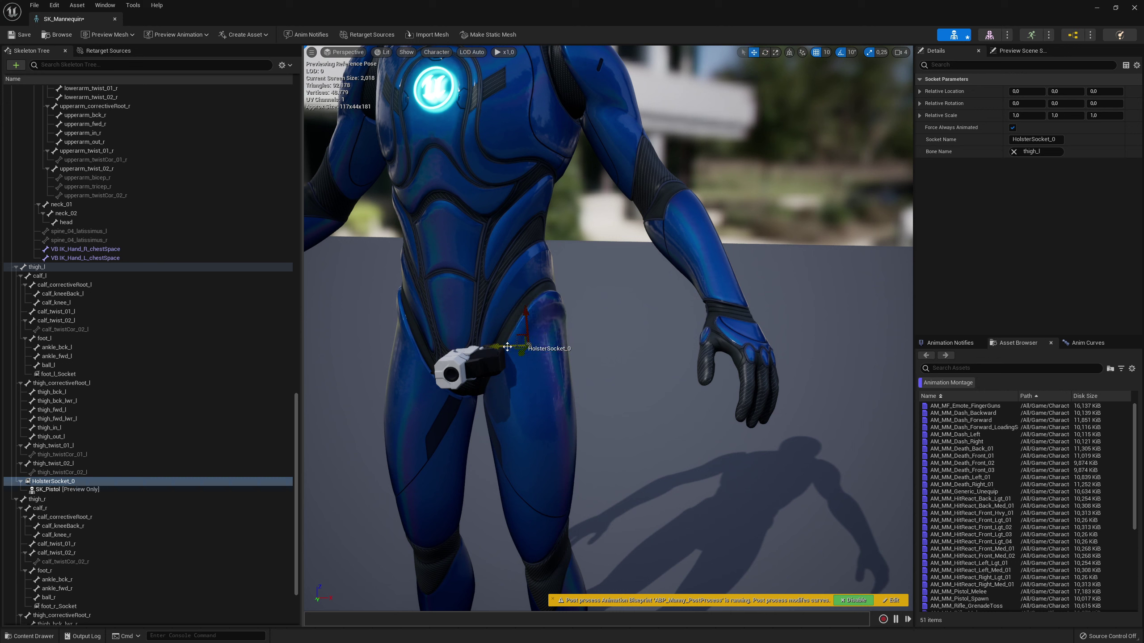
pyautogui.moveTo(507, 346); pyautogui.dragTo(574, 354)
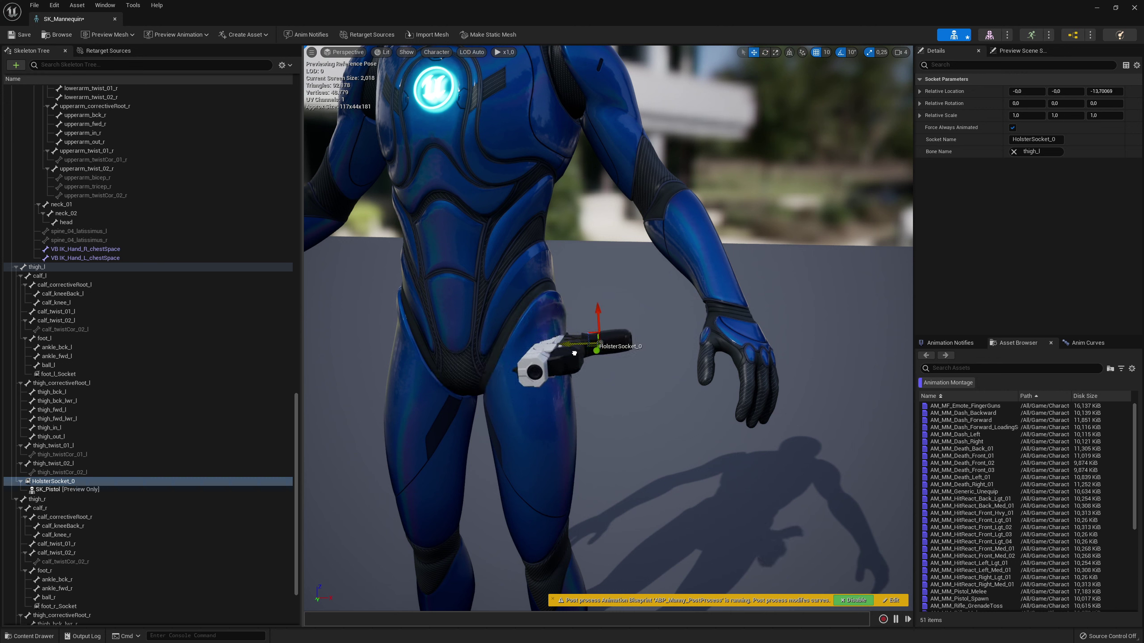
# Rotate HolsterSocket_0 to a relative rotation of about -110.5, -90, -159.5 degrees so the pistol's barrel points down
pyautogui.press('e')
pyautogui.moveTo(630, 312); pyautogui.dragTo(653, 343)
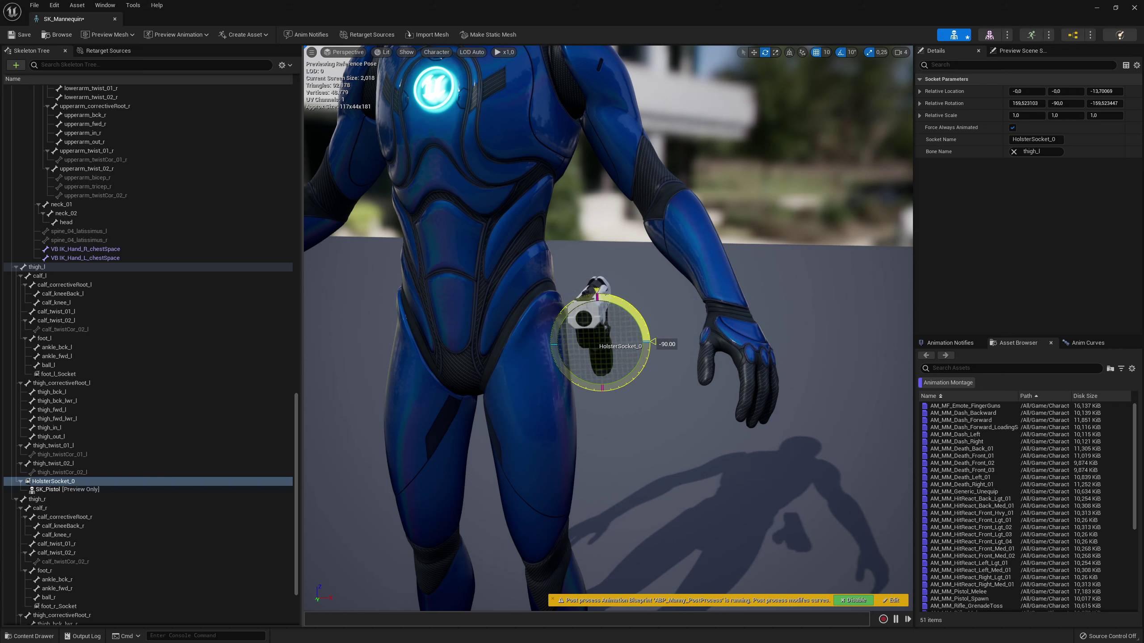
pyautogui.keyDown('alt'); pyautogui.moveTo(628, 298); pyautogui.dragTo(608, 333); pyautogui.keyUp('alt')
pyautogui.moveTo(608, 334); pyautogui.dragTo(659, 278, button='right')
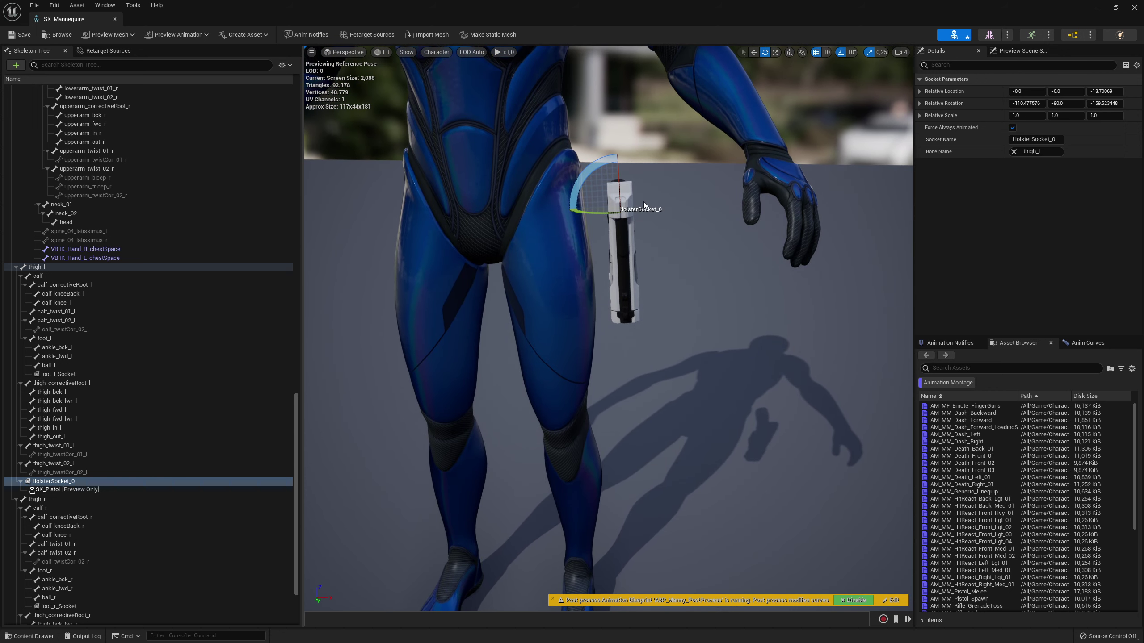
# Shift HolsterSocket_0 closer to the outer thigh, to a relative location of about Y -2.7 and Z -8.5
pyautogui.moveTo(661, 224); pyautogui.dragTo(663, 213, button='right')
pyautogui.press('w')
pyautogui.moveTo(655, 236); pyautogui.dragTo(625, 238)
pyautogui.moveTo(624, 237); pyautogui.dragTo(401, 244, button='right')
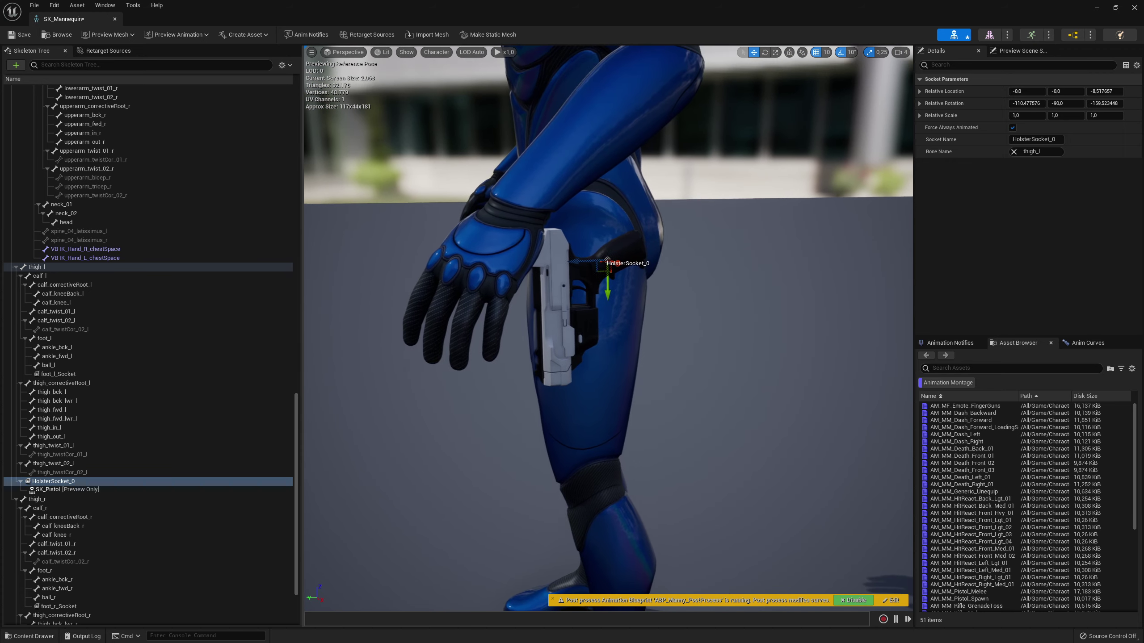
pyautogui.moveTo(589, 262); pyautogui.dragTo(605, 263)
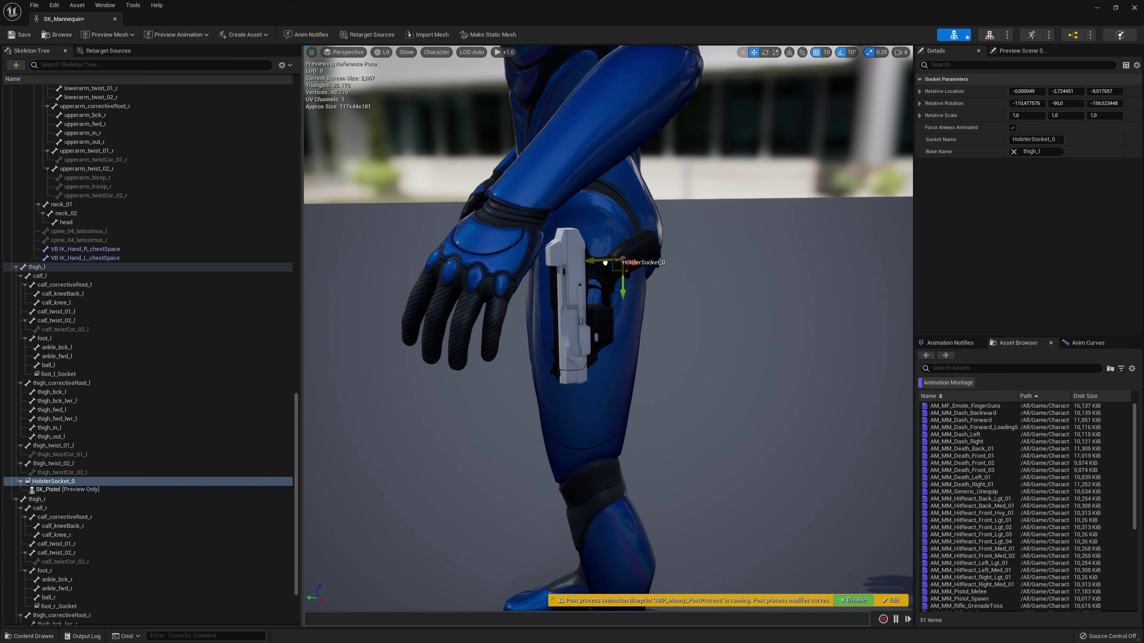
# Add a socket to the spine_05 bone on the mannequin's upper back
pyautogui.click(709, 328)
pyautogui.moveTo(701, 315)
pyautogui.mouseDown(button='right')
pyautogui.moveTo(701, 378)
pyautogui.moveTo(739, 378)
pyautogui.moveTo(702, 293)
pyautogui.mouseUp(button='right')
pyautogui.keyDown('alt'); pyautogui.moveTo(708, 285); pyautogui.dragTo(726, 286); pyautogui.keyUp('alt')
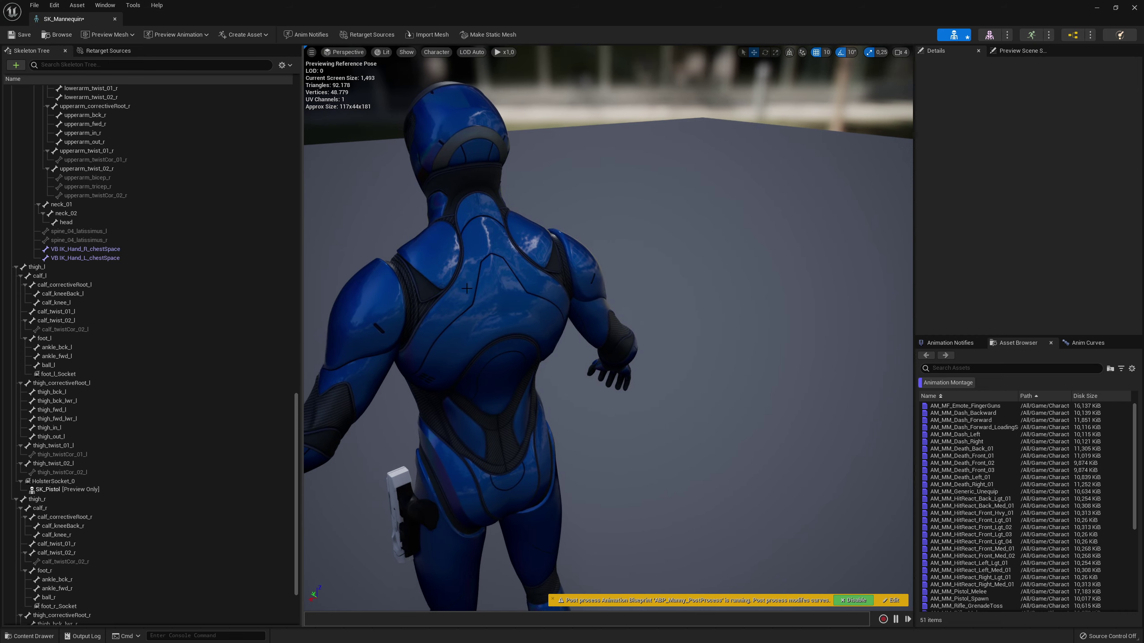
pyautogui.scroll(10, 159, 295)
pyautogui.scroll(10, 144, 295)
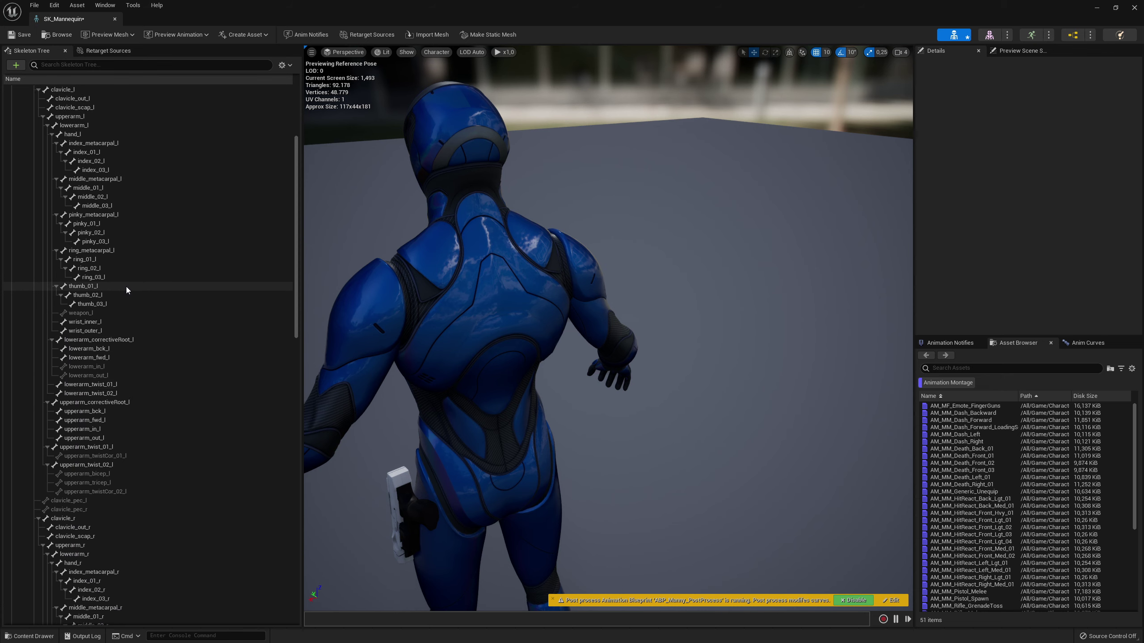
pyautogui.scroll(3, 126, 286)
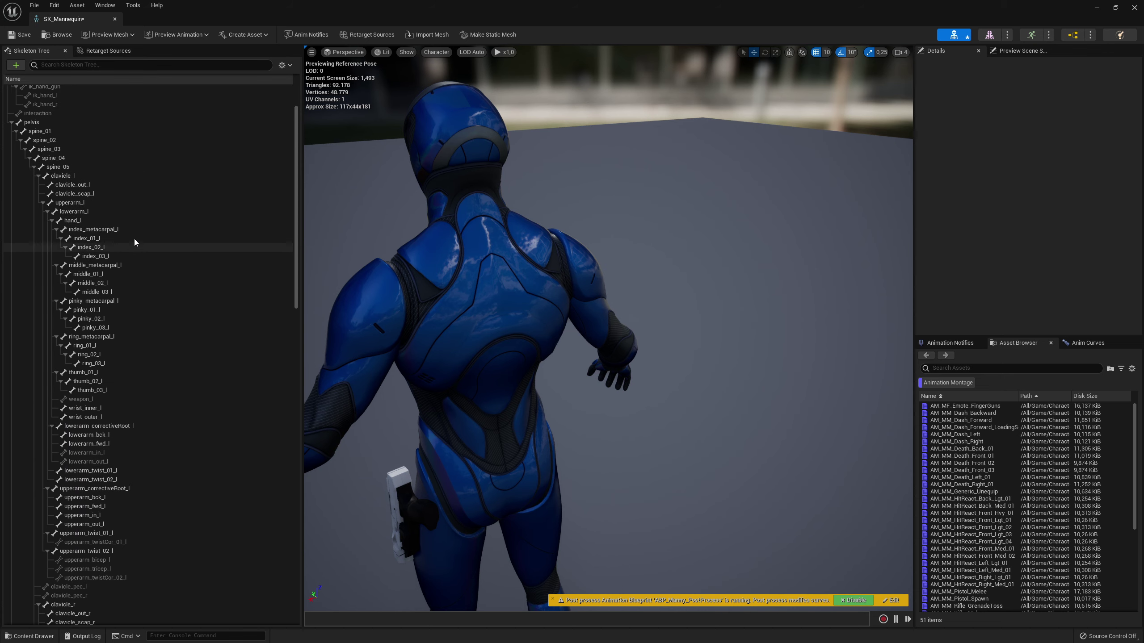
pyautogui.click(64, 170)
pyautogui.rightClick(64, 169)
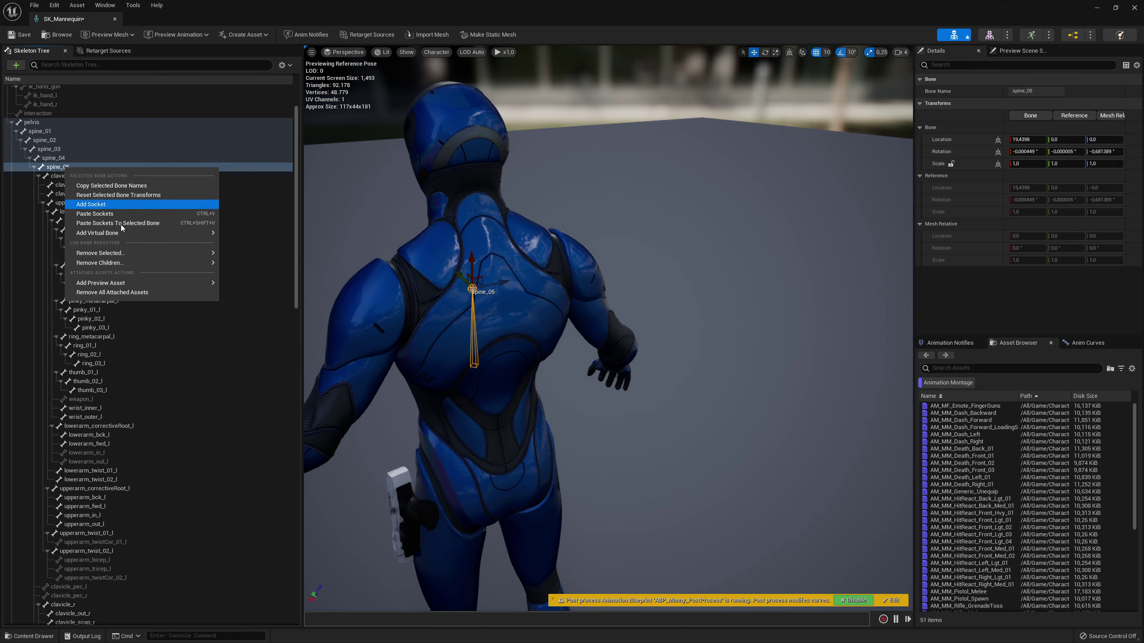
pyautogui.click(97, 205)
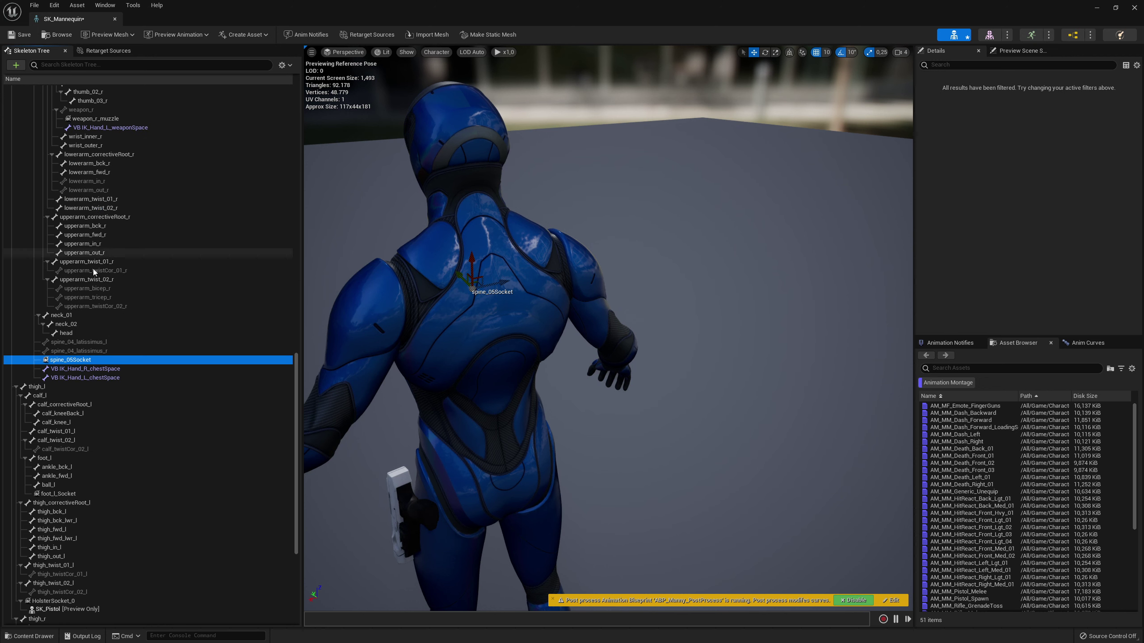
# Name the new spine_05 socket HolsterSocket_1
pyautogui.click(72, 359)
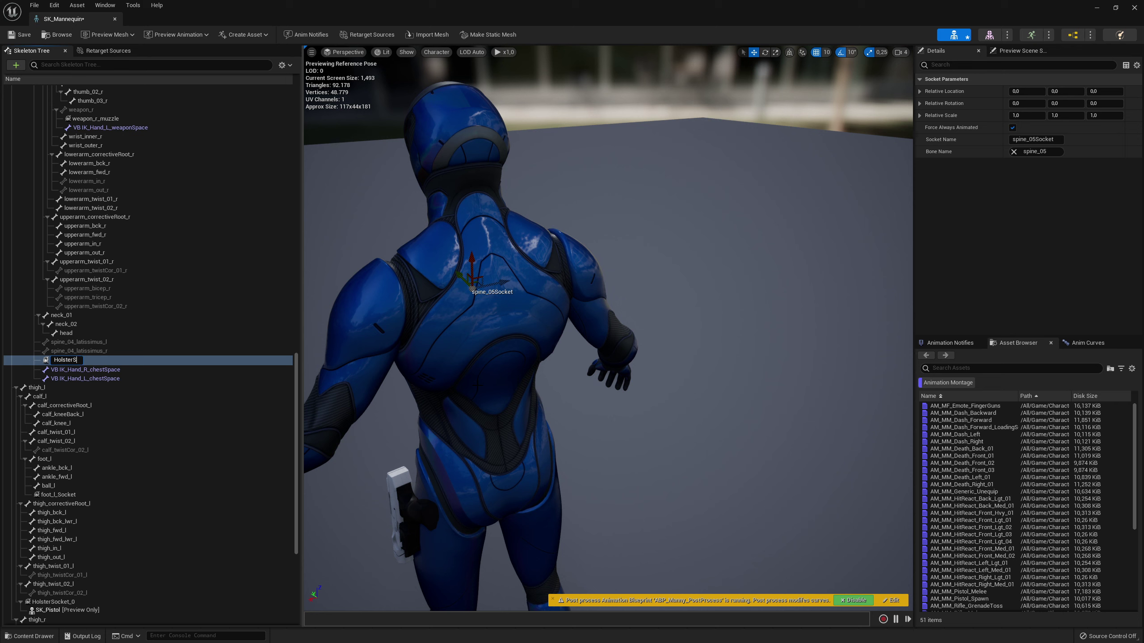
pyautogui.write('HolsterSocket_1')
pyautogui.press('Return')
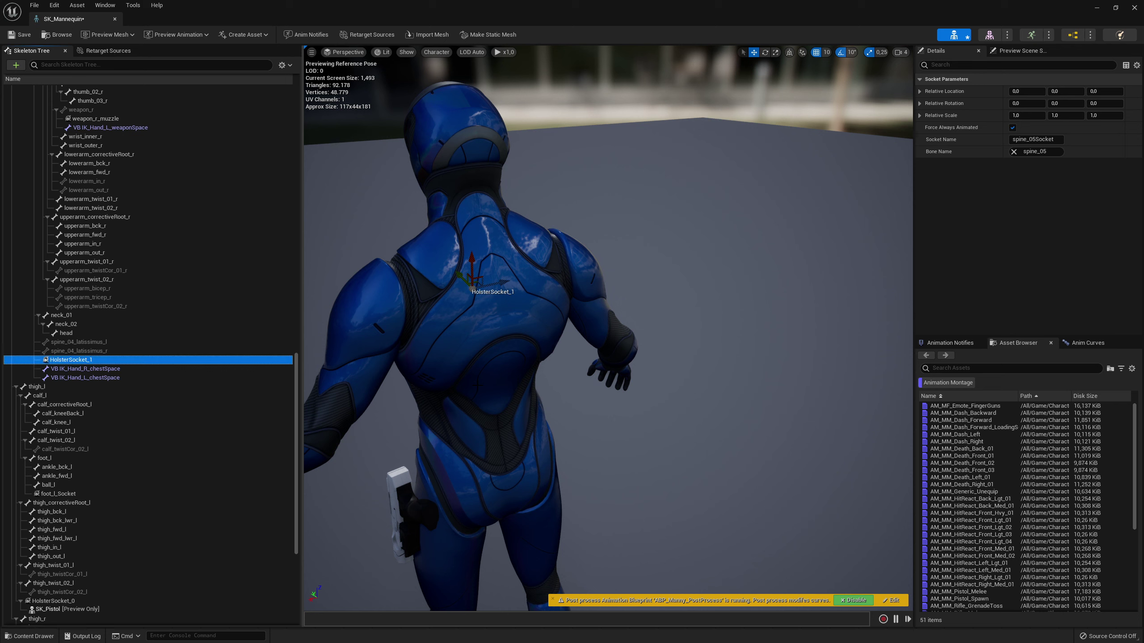
# Attach the SK_Rifle mesh to HolsterSocket_1 as a preview asset
pyautogui.rightClick(76, 360)
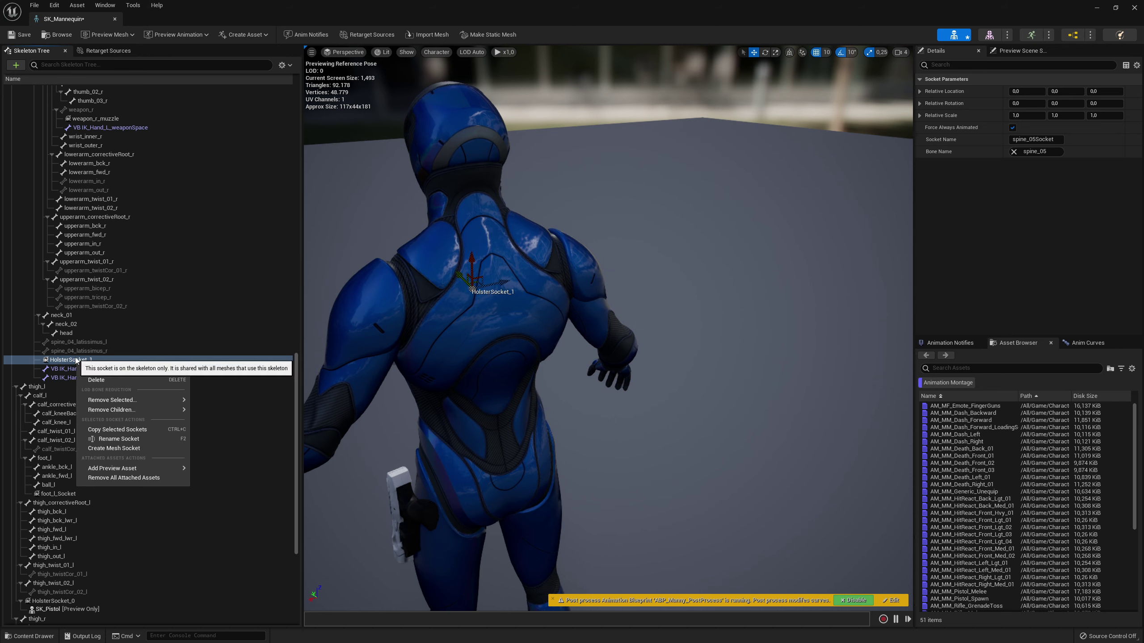
pyautogui.moveTo(135, 468)
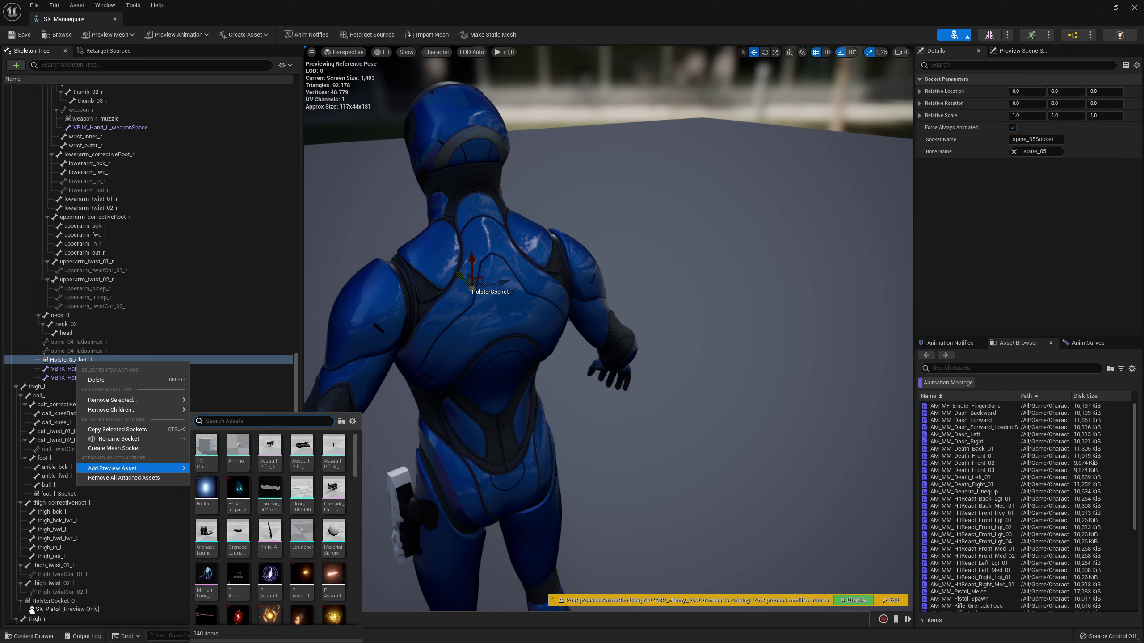
pyautogui.write('rifle')
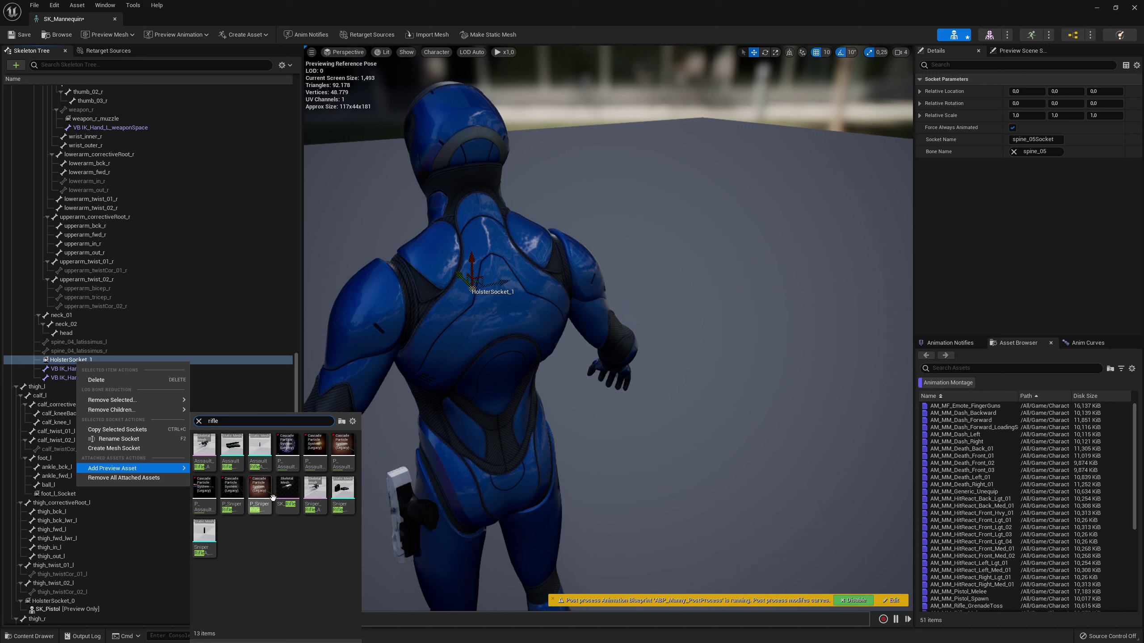
pyautogui.click(287, 490)
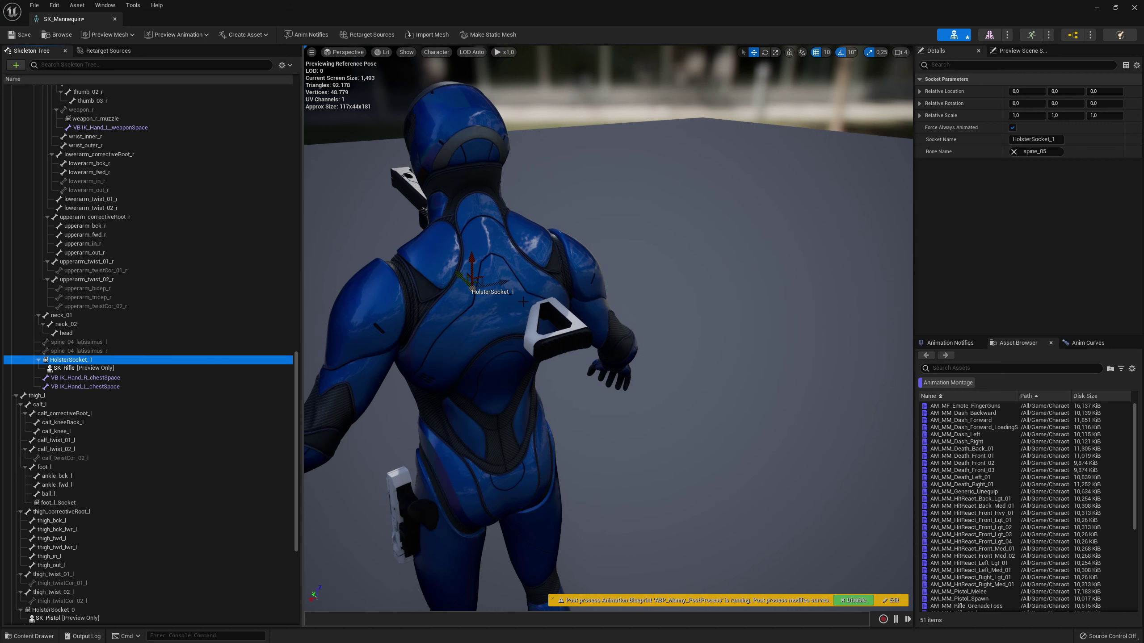
# Move HolsterSocket_1 behind the back to a relative Y of about -33.1 and rotate it to about -180, -10, 180 degrees
pyautogui.moveTo(523, 302); pyautogui.dragTo(446, 352, button='right')
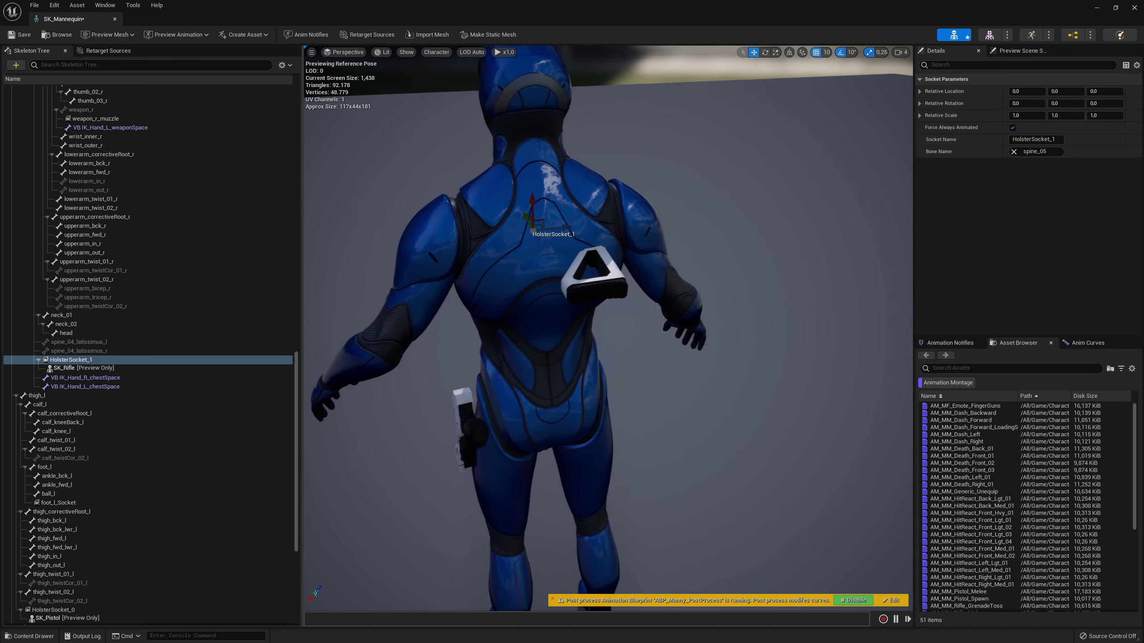
pyautogui.moveTo(527, 218); pyautogui.dragTo(498, 342)
pyautogui.press('e')
pyautogui.moveTo(570, 363); pyautogui.dragTo(559, 293)
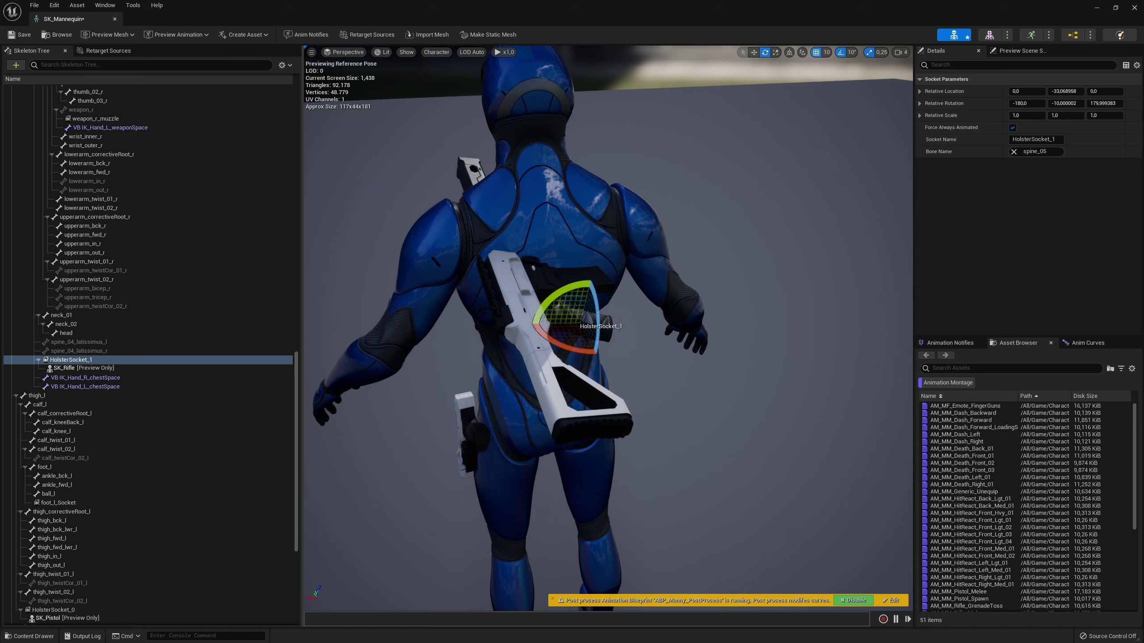
# Rotate HolsterSocket_1 to about -179.9, 1.7, -80.2 degrees so the rifle hangs upright with its stock up
pyautogui.moveTo(596, 330); pyautogui.dragTo(815, 332)
pyautogui.moveTo(660, 364); pyautogui.dragTo(665, 373)
pyautogui.moveTo(608, 320); pyautogui.dragTo(675, 321, button='middle')
pyautogui.moveTo(643, 295); pyautogui.dragTo(596, 334)
# Move HolsterSocket_1 up against the upper back, to a relative location of about 4.3, -14.8, 14.5
pyautogui.press('w')
pyautogui.moveTo(538, 391); pyautogui.dragTo(566, 288)
pyautogui.moveTo(630, 366); pyautogui.dragTo(663, 383, button='right')
pyautogui.moveTo(672, 316); pyautogui.dragTo(670, 279)
pyautogui.press('e')
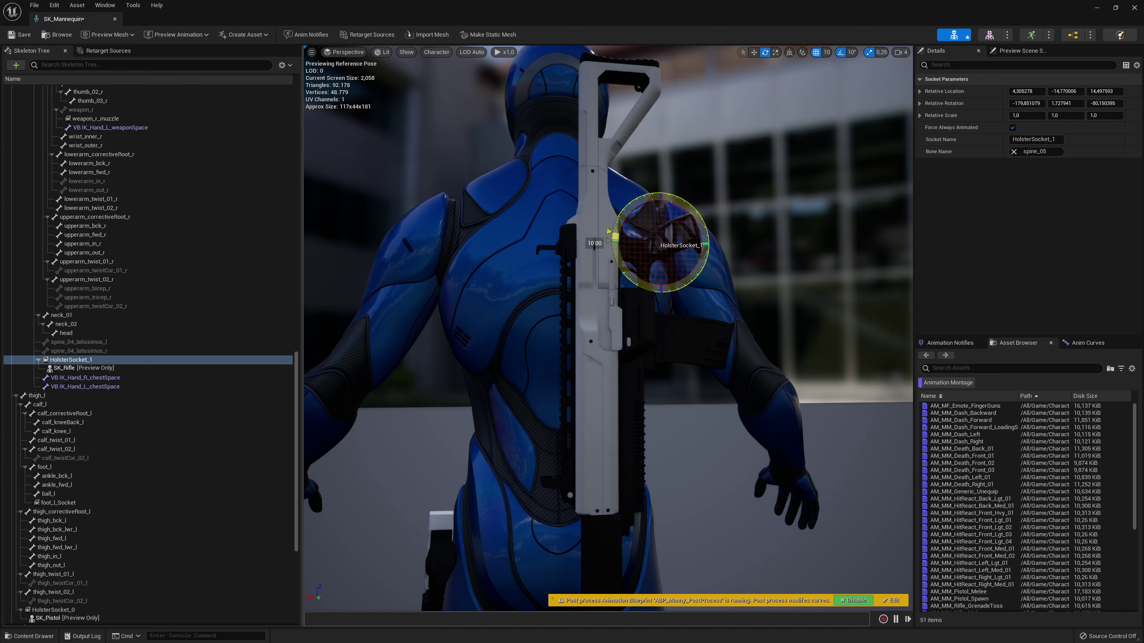
# Shift HolsterSocket_1 sideways toward the right shoulder, to a relative Z location of about 18.1
pyautogui.press('w')
pyautogui.moveTo(636, 243); pyautogui.dragTo(657, 243)
pyautogui.press('a')
pyautogui.moveTo(657, 243); pyautogui.dragTo(606, 278, button='right')
pyautogui.press('s')
pyautogui.press('d')
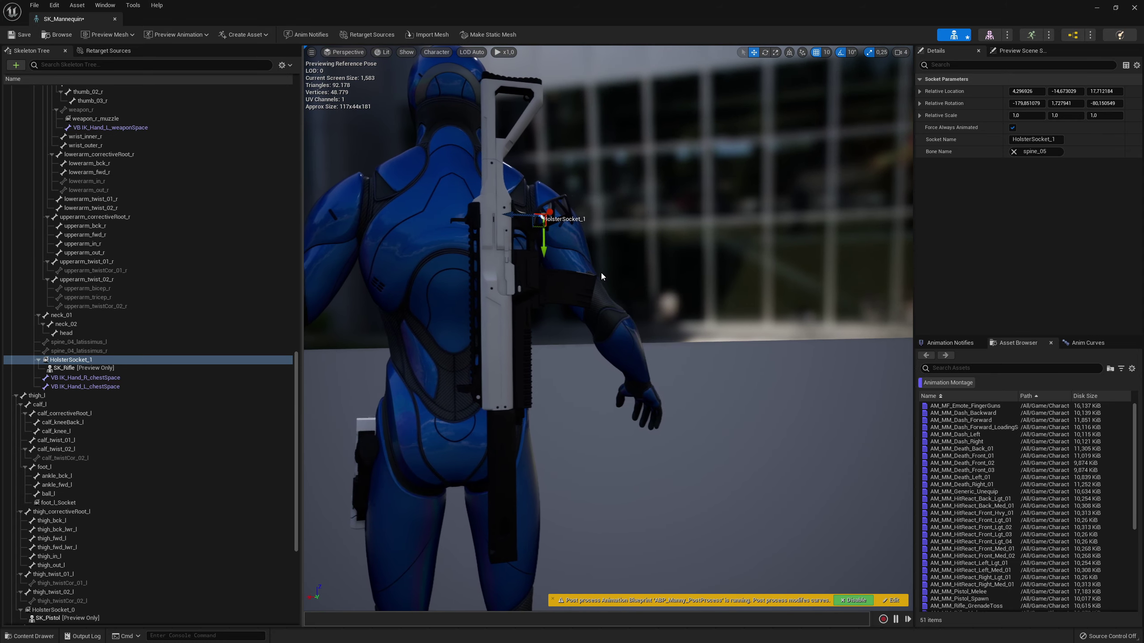
pyautogui.moveTo(520, 217); pyautogui.dragTo(522, 216)
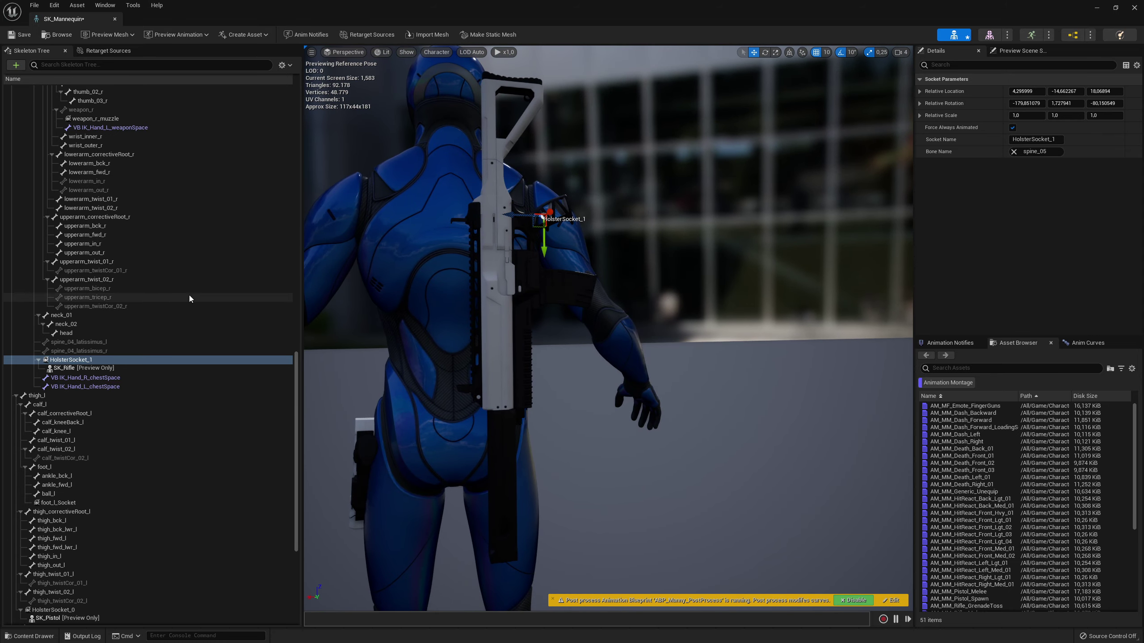
# Add another socket to the spine_05 bone and name it HolsterSocket_2
pyautogui.scroll(8, 135, 207)
pyautogui.scroll(20, 108, 212)
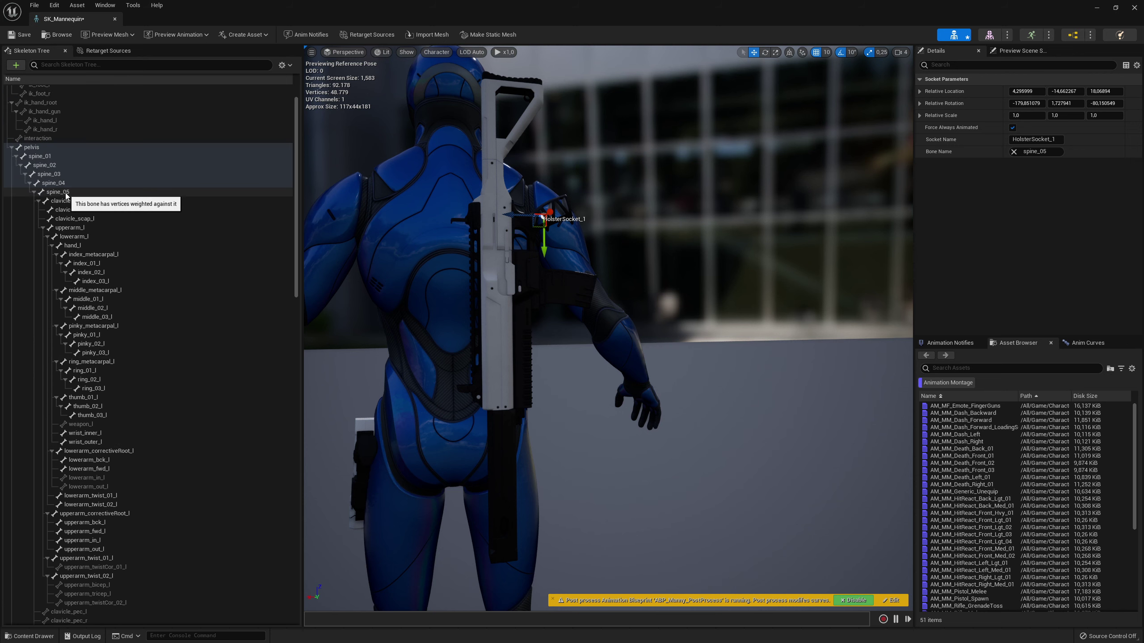
pyautogui.click(63, 192)
pyautogui.rightClick(65, 194)
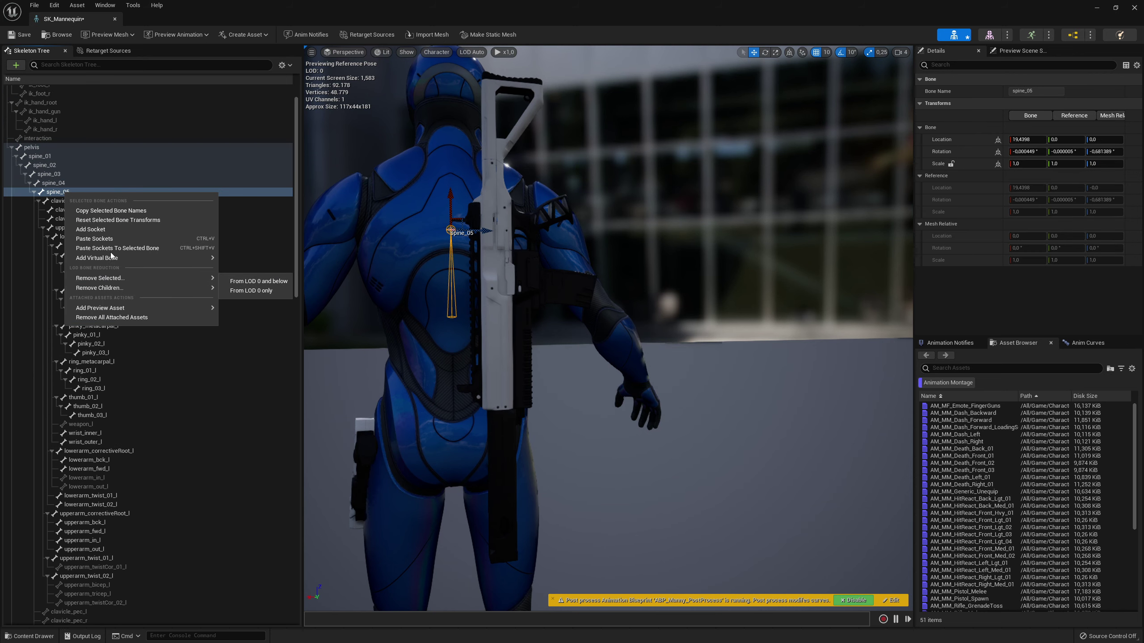
pyautogui.click(90, 230)
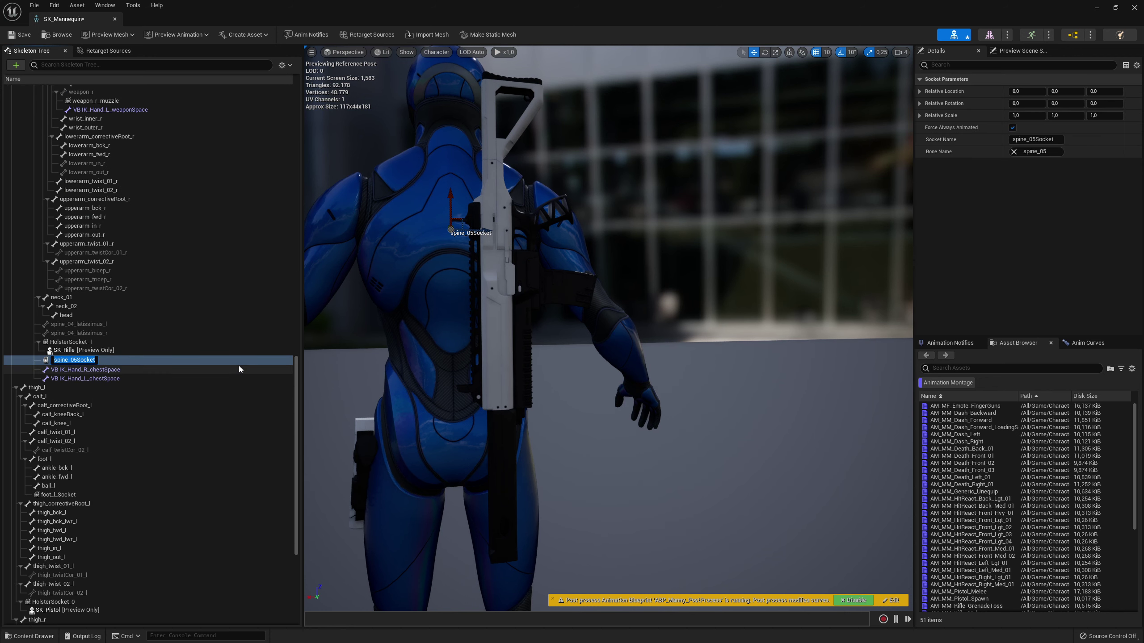
pyautogui.write('HolsterSocket_2')
pyautogui.press('Return')
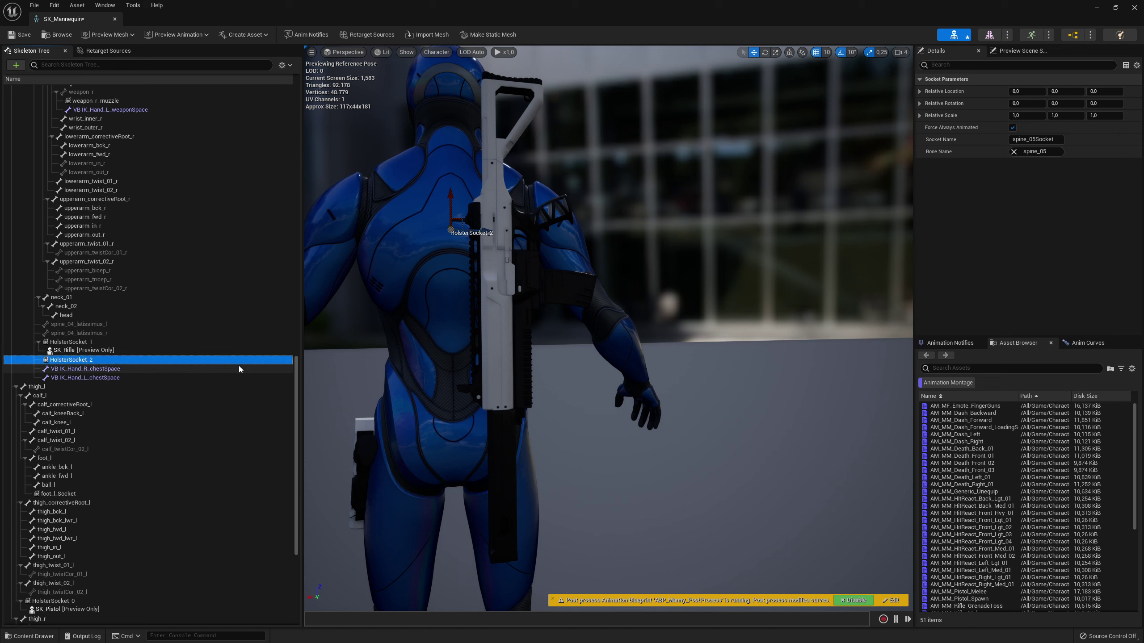
# Attach the SKM_Shotgun mesh to HolsterSocket_2 as a preview asset
pyautogui.rightClick(51, 364)
pyautogui.moveTo(109, 469)
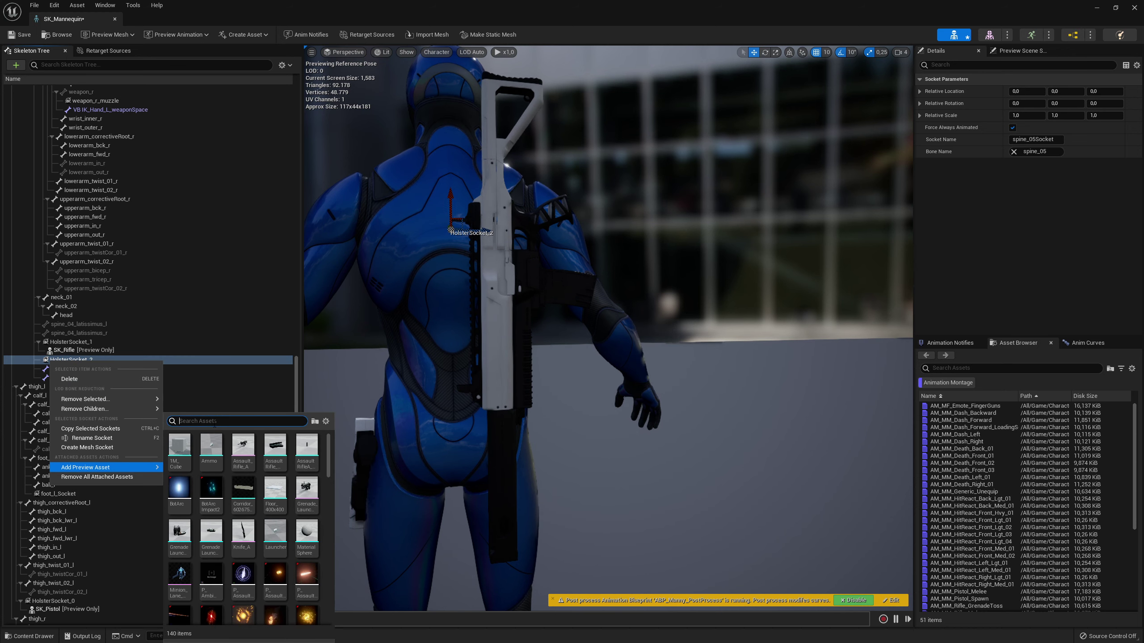
pyautogui.write('shotgun')
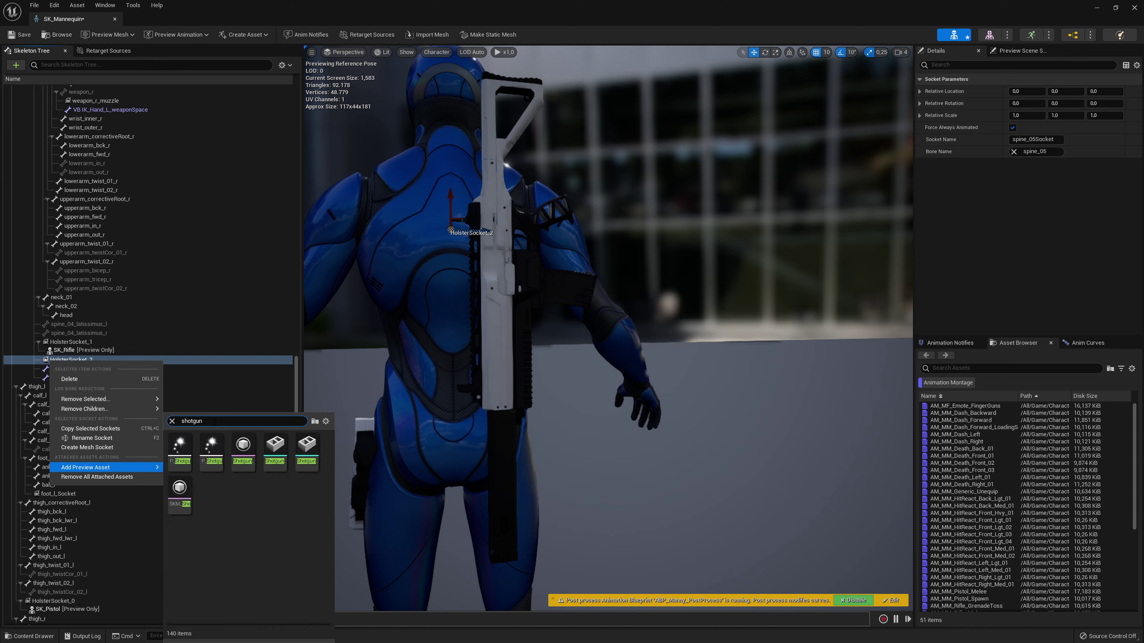
pyautogui.click(315, 452)
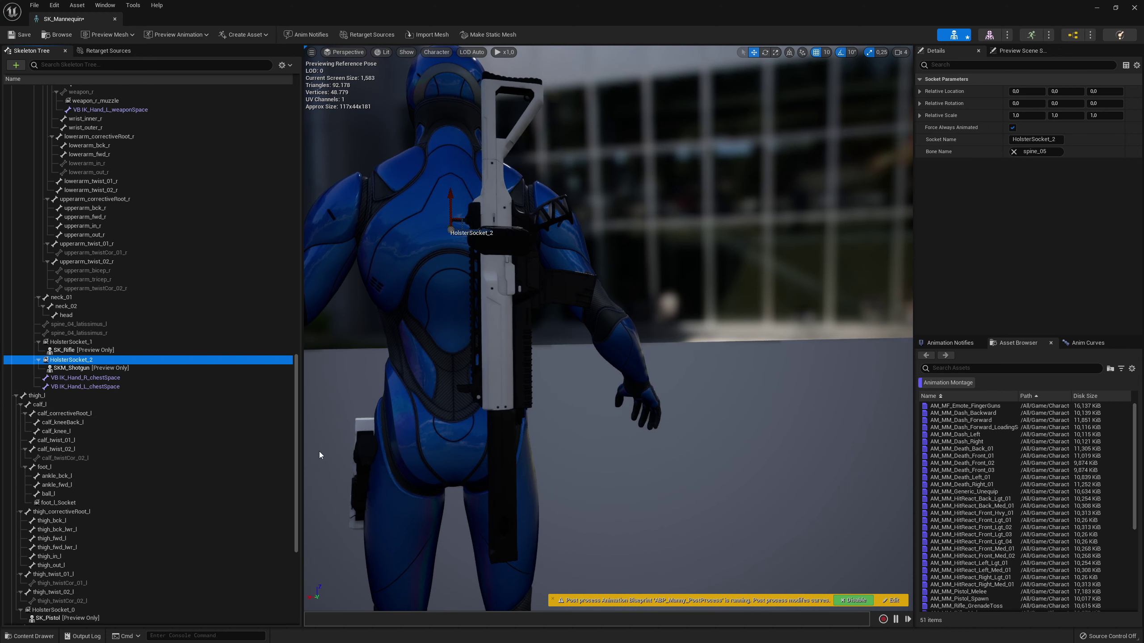
# Move HolsterSocket_2 away from the back in world space and rotate it to about 0, 0, 100 degrees so the shotgun hangs upright
pyautogui.moveTo(459, 217)
pyautogui.mouseDown(button='right')
pyautogui.moveTo(532, 218)
pyautogui.moveTo(460, 217)
pyautogui.mouseUp(button='right')
pyautogui.press('a')
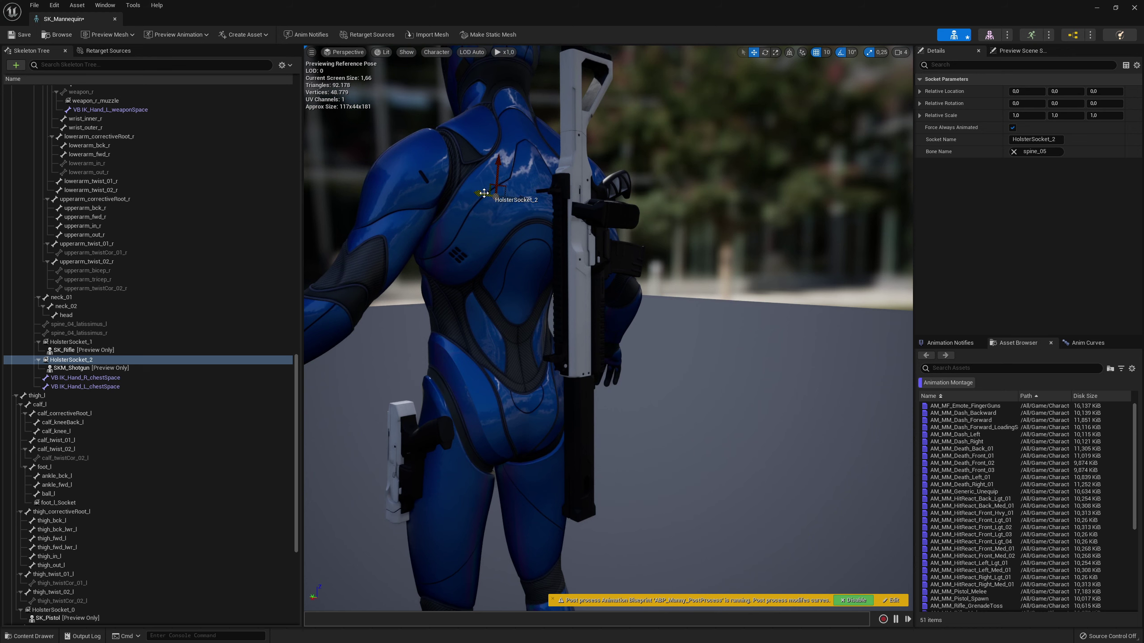
pyautogui.press('e')
pyautogui.moveTo(646, 173); pyautogui.dragTo(646, 234, button='right')
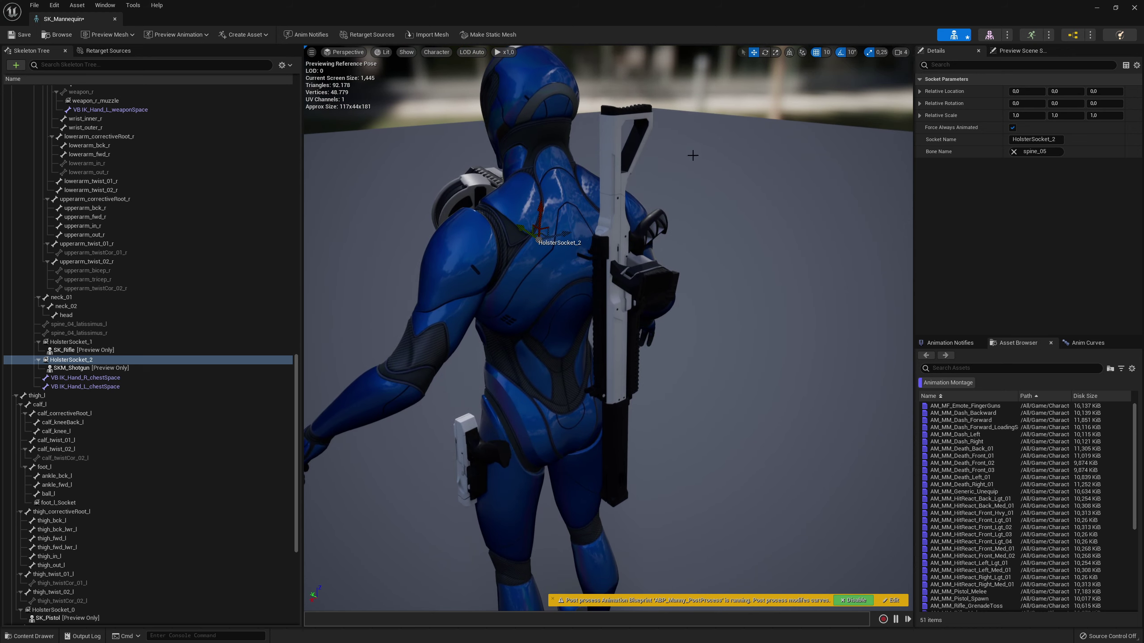
pyautogui.click(790, 53)
pyautogui.moveTo(523, 231); pyautogui.dragTo(630, 203)
pyautogui.press('e')
pyautogui.moveTo(604, 277)
pyautogui.mouseDown()
pyautogui.moveTo(604, 267)
pyautogui.moveTo(603, 277)
pyautogui.mouseUp()
# Position HolsterSocket_2 on the left side of the back beside the rifle, at a relative location of about 2.8, -15.5, -15.0
pyautogui.press('a')
pyautogui.moveTo(604, 278); pyautogui.dragTo(737, 321, button='right')
pyautogui.press('w')
pyautogui.moveTo(580, 281); pyautogui.dragTo(498, 279)
pyautogui.moveTo(517, 284); pyautogui.dragTo(428, 342, button='right')
pyautogui.press('d')
pyautogui.moveTo(594, 288); pyautogui.dragTo(640, 261, button='right')
pyautogui.moveTo(558, 263); pyautogui.dragTo(492, 276)
pyautogui.moveTo(493, 277)
pyautogui.mouseDown(button='right')
pyautogui.moveTo(455, 292)
pyautogui.moveTo(509, 276)
pyautogui.mouseUp(button='right')
pyautogui.press('d')
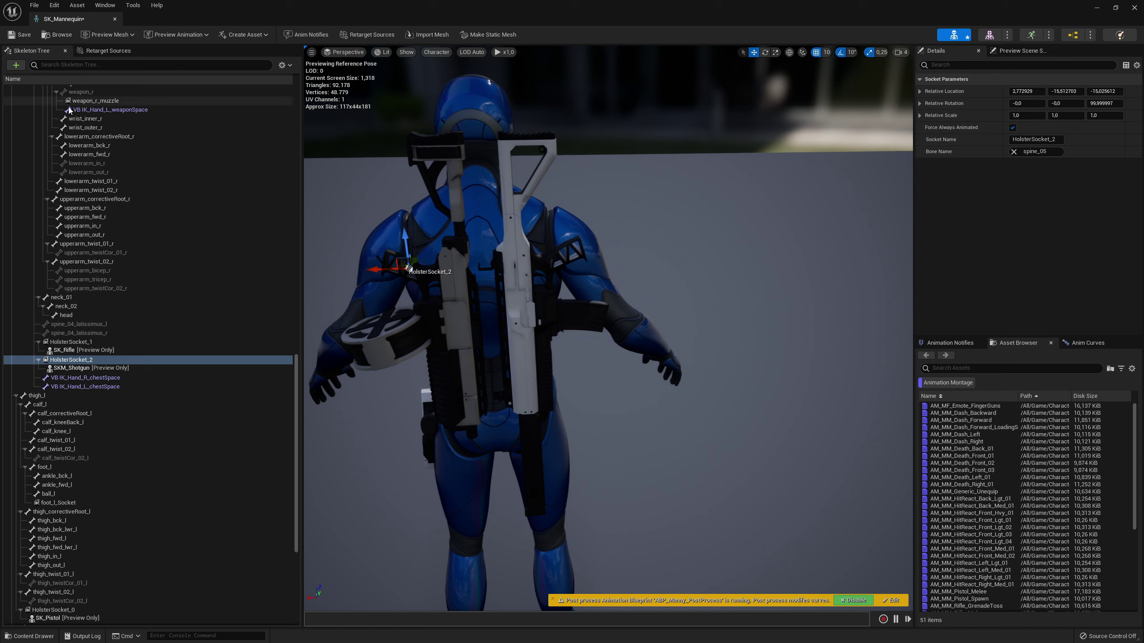
# Remove all attached preview weapons from the skeleton and save SK_Mannequin
pyautogui.rightClick(62, 355)
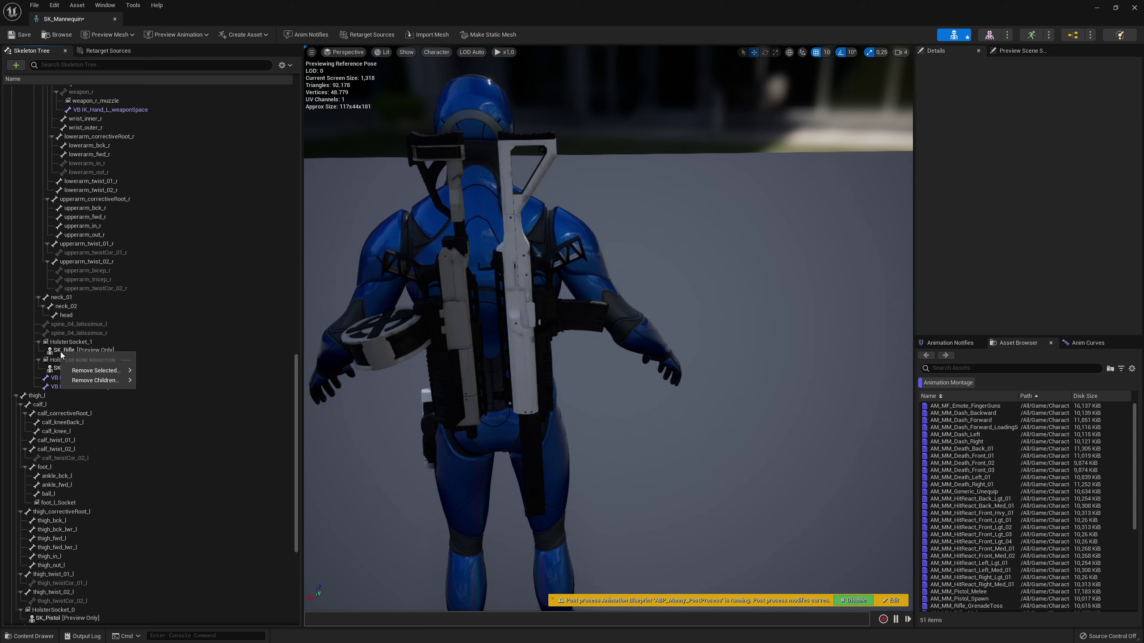
pyautogui.click(63, 342)
pyautogui.rightClick(72, 342)
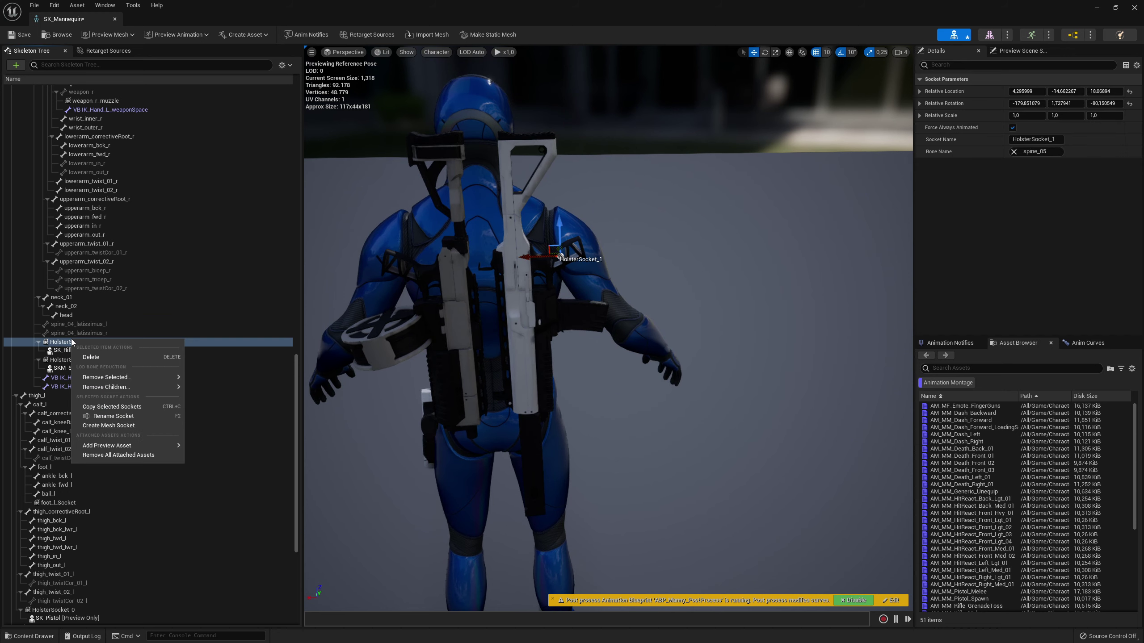
pyautogui.click(107, 455)
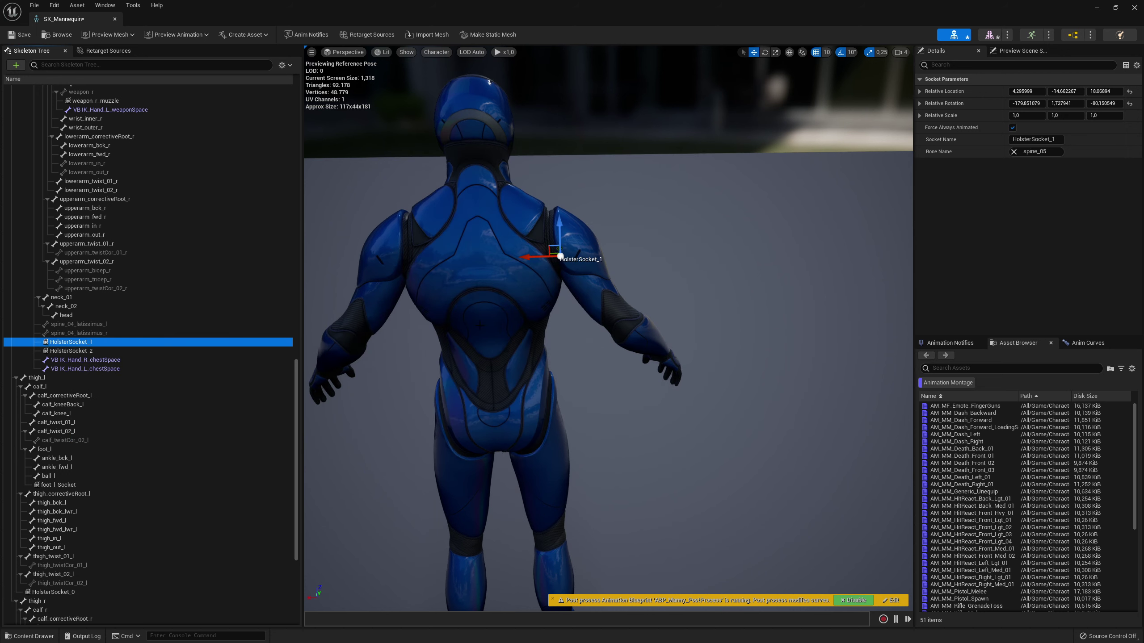
pyautogui.moveTo(542, 316)
pyautogui.mouseDown(button='right')
pyautogui.moveTo(639, 316)
pyautogui.moveTo(586, 315)
pyautogui.moveTo(563, 361)
pyautogui.moveTo(542, 316)
pyautogui.mouseUp(button='right')
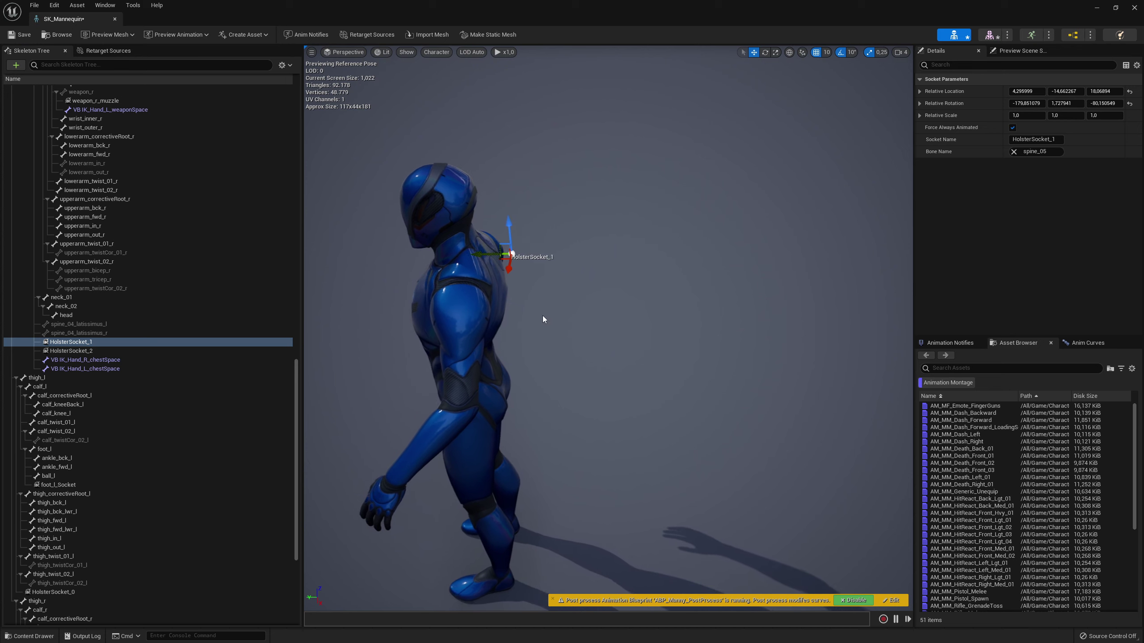
pyautogui.click(31, 36)
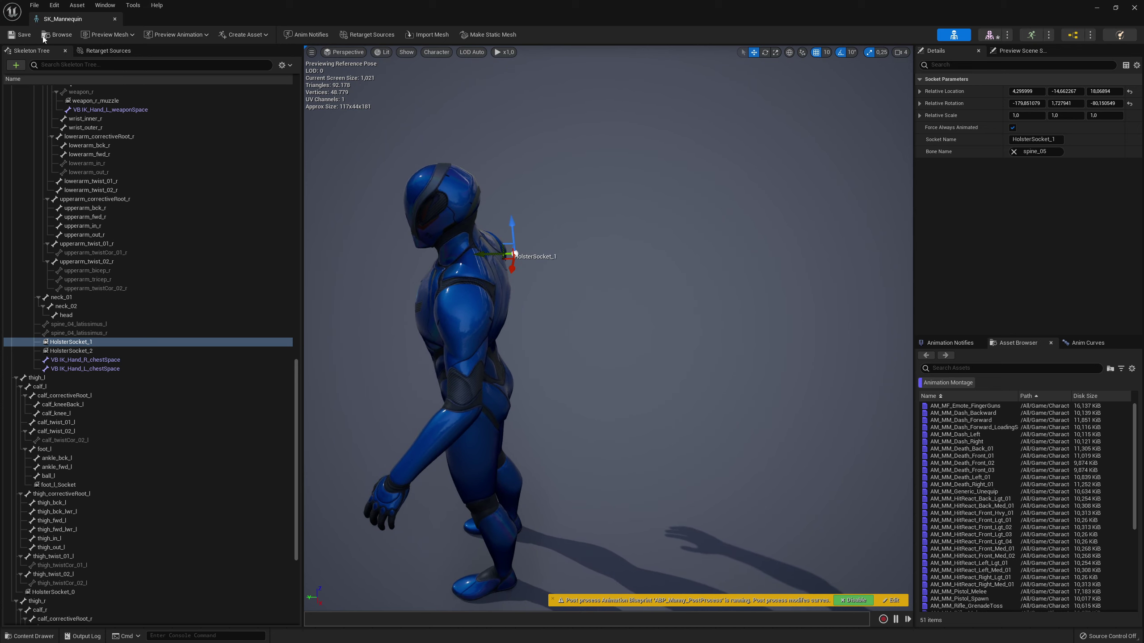
# Close the skeleton editor and open the BP_Hero_Base blueprint from the Characters folder
pyautogui.click(1133, 6)
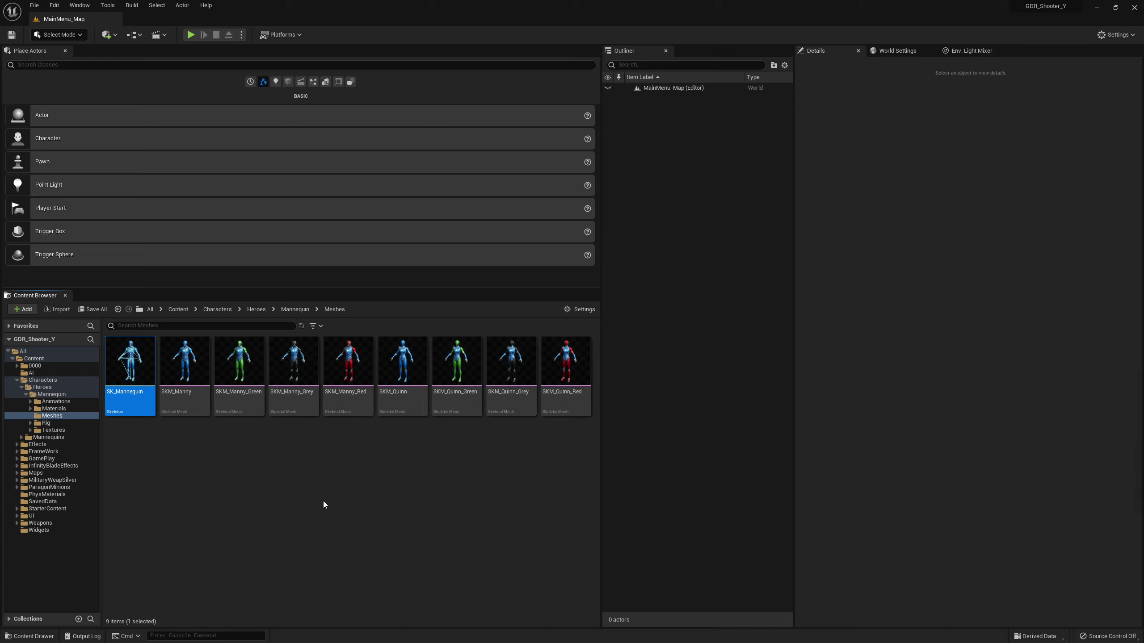
pyautogui.click(51, 380)
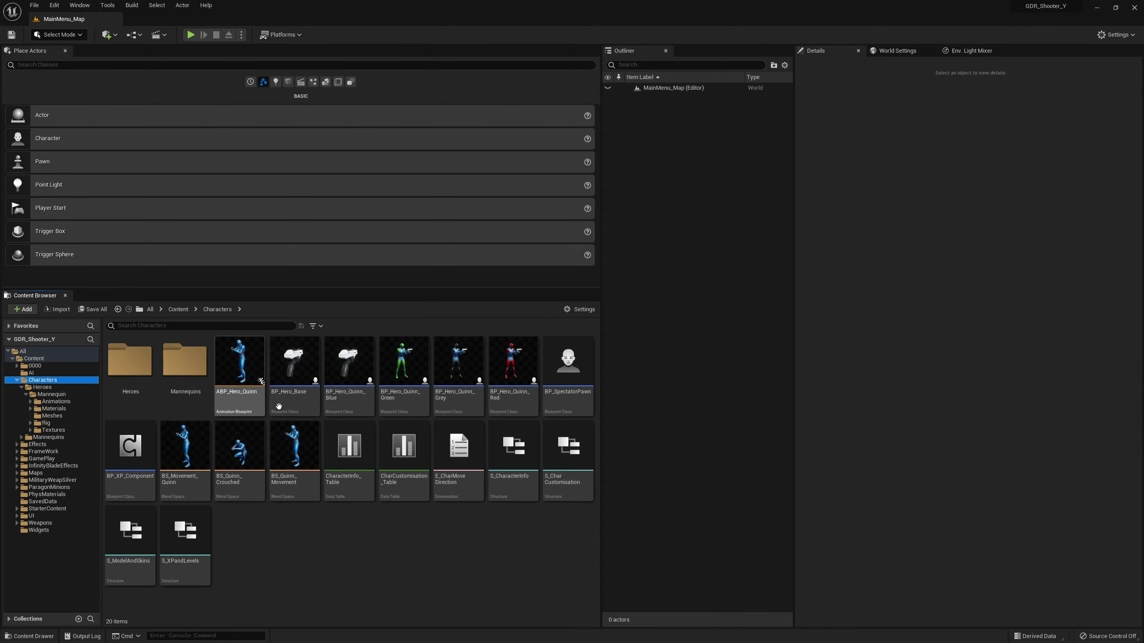
pyautogui.doubleClick(290, 386)
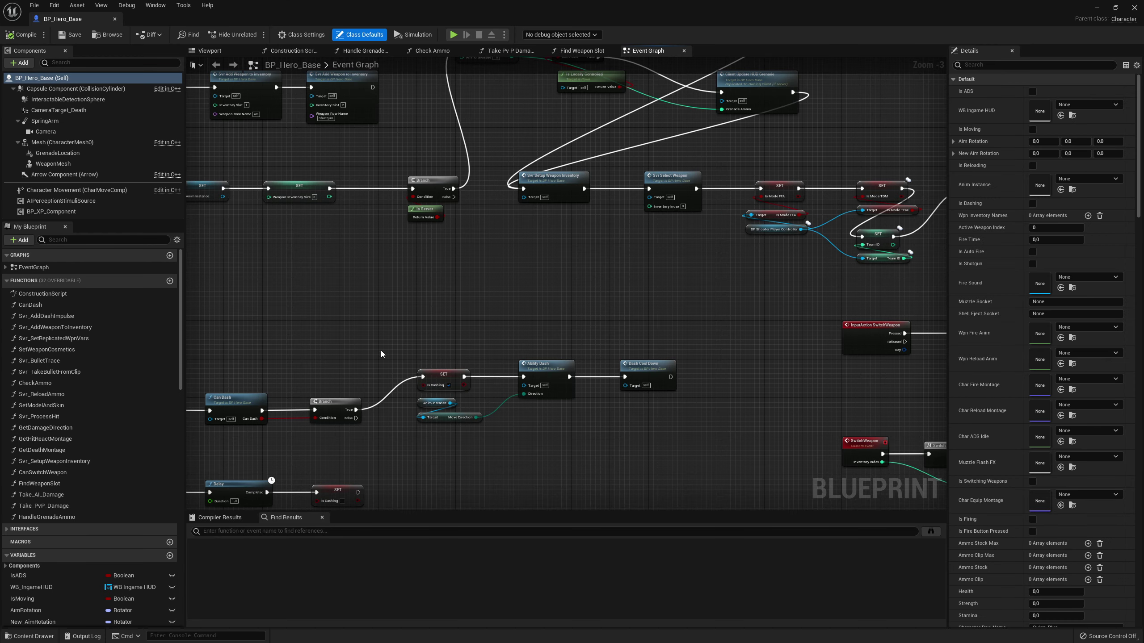
pyautogui.moveTo(430, 312); pyautogui.dragTo(505, 272, button='right')
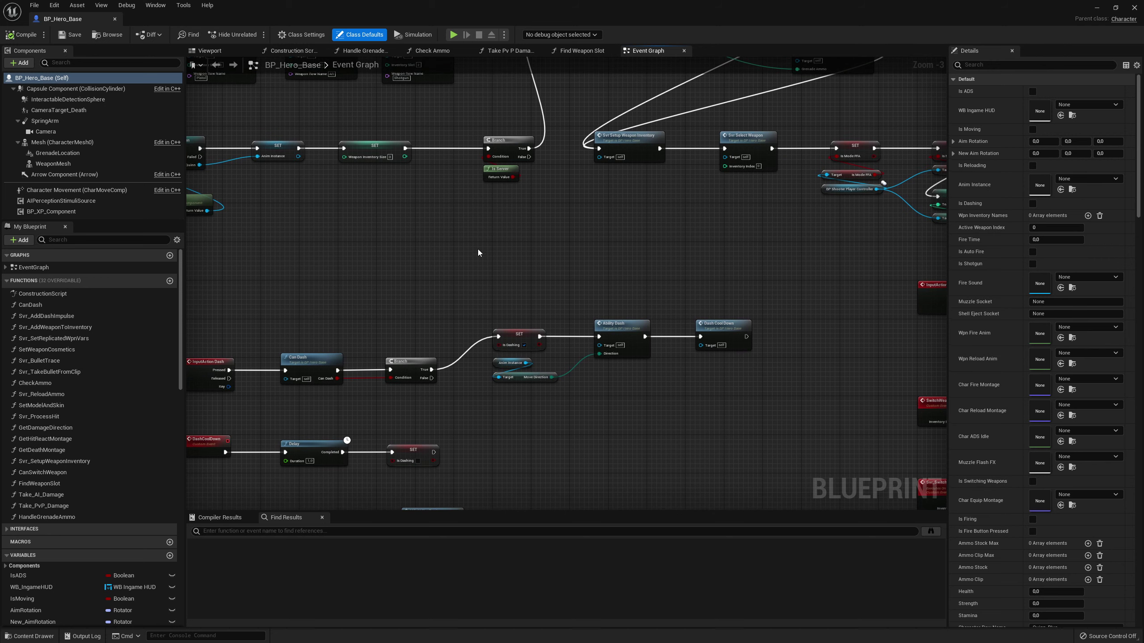
# Create a new function named HolsterWeapom in BP_Hero_Base
pyautogui.click(170, 280)
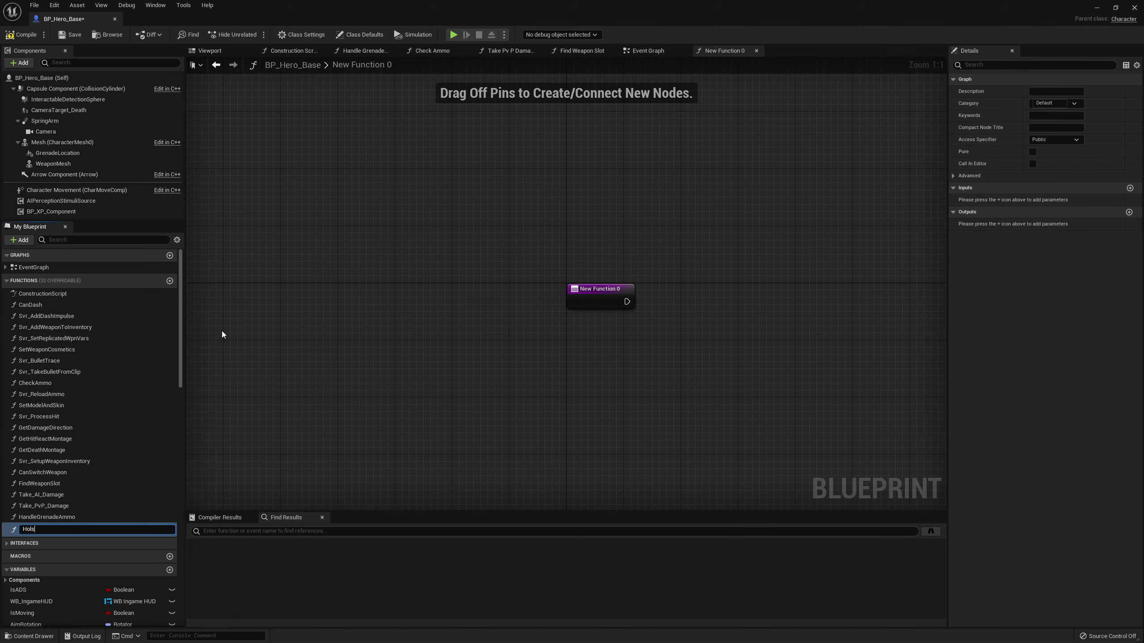
pyautogui.write('HolsterWeapom')
pyautogui.press('Return')
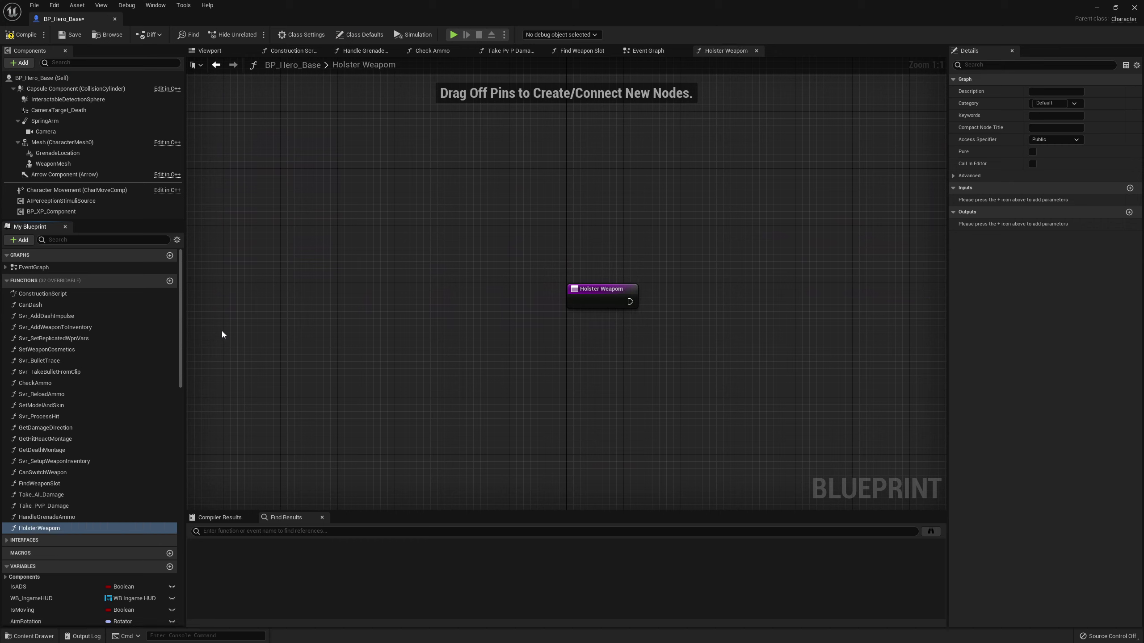
# Add an input named WeaponRowName of type Name to the HolsterWeapom function
pyautogui.click(1130, 188)
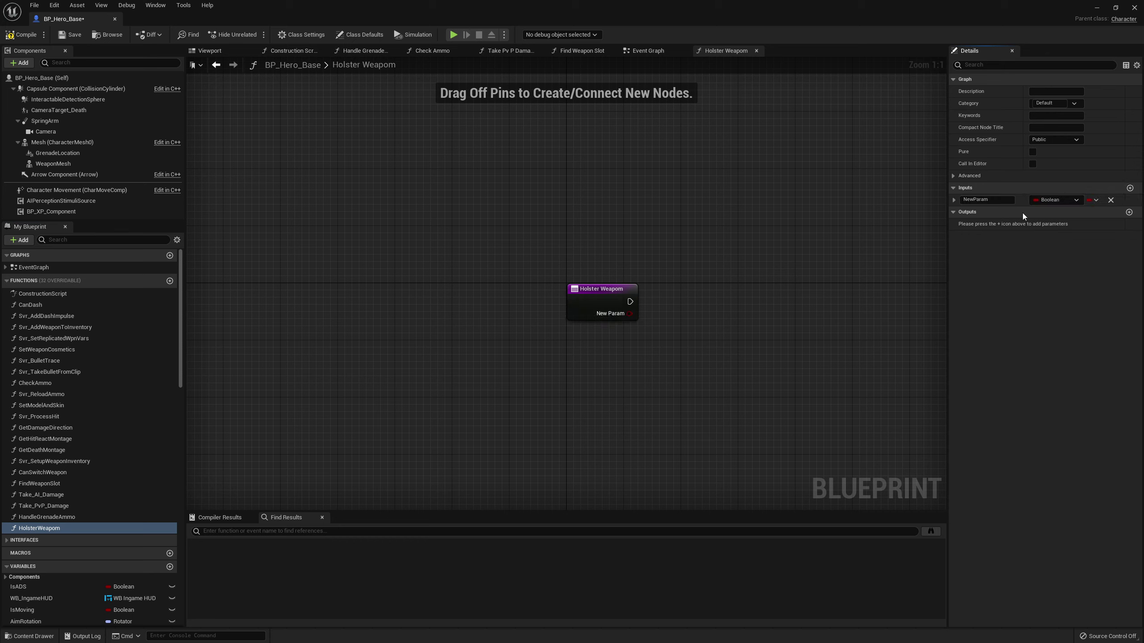
pyautogui.click(995, 198)
pyautogui.write('WeaponRowName')
pyautogui.press('Return')
pyautogui.click(1050, 202)
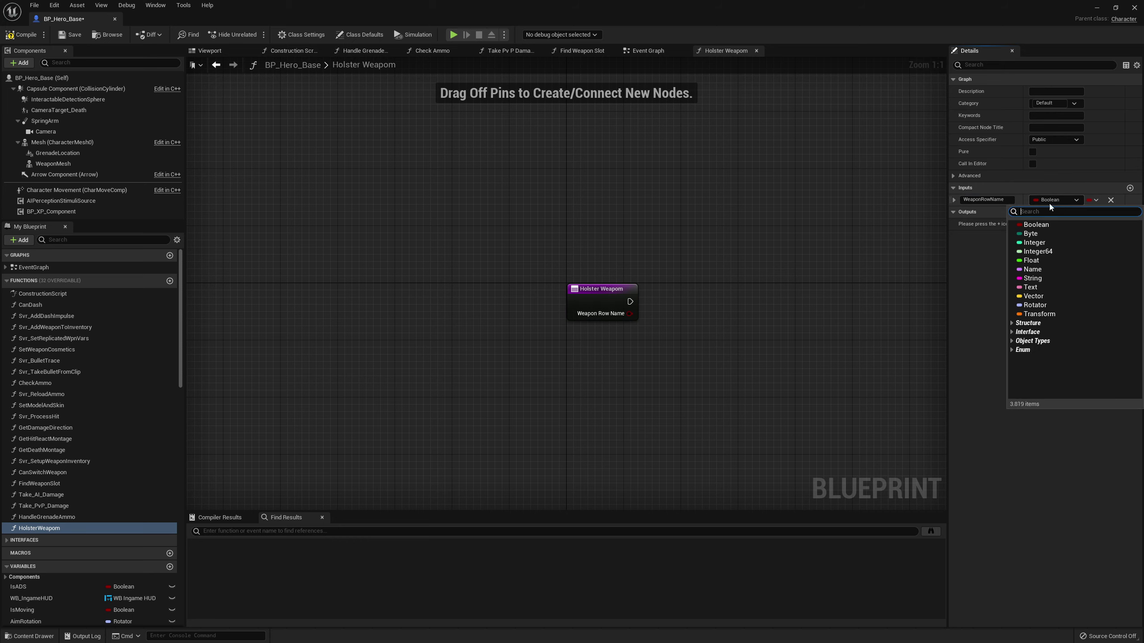
pyautogui.click(1046, 269)
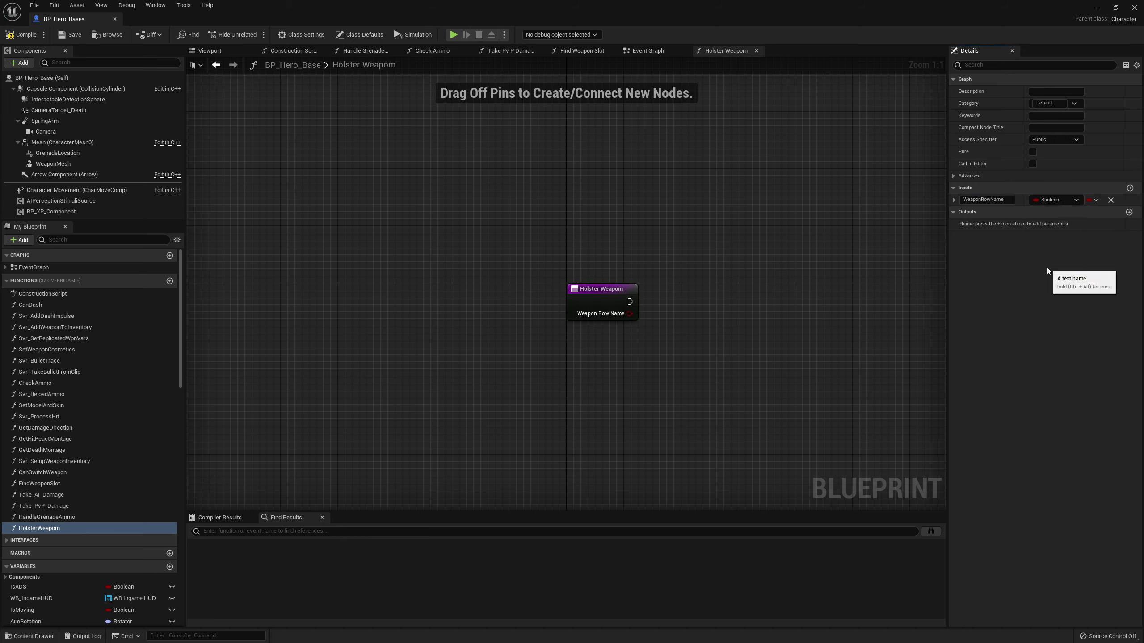
# Add a second function input named UnHolster of type Boolean
pyautogui.click(1130, 189)
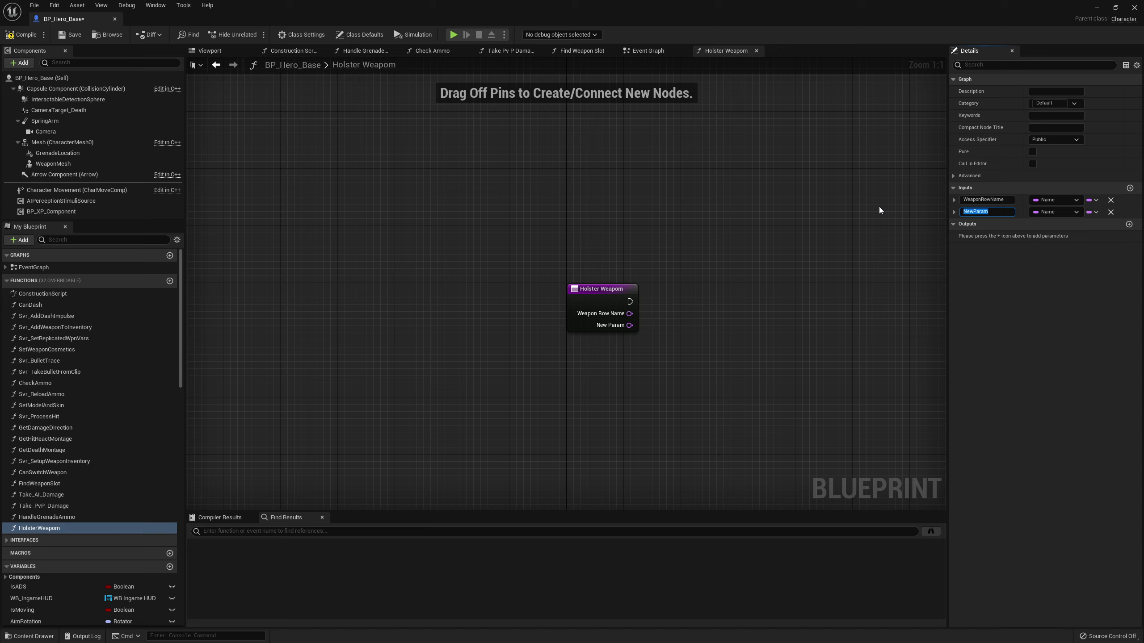
pyautogui.write('UnHolster')
pyautogui.press('Return')
pyautogui.click(1054, 211)
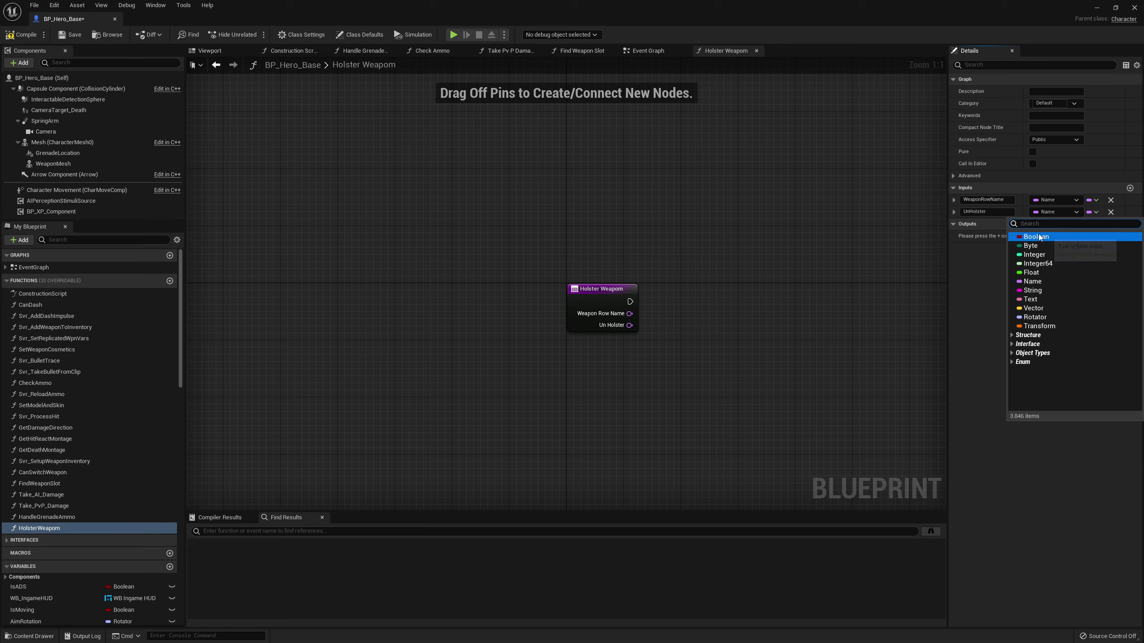
pyautogui.click(1056, 228)
# Add a Branch node to the function graph and connect the function entry's execution output to it
pyautogui.press('b')
pyautogui.click(609, 263)
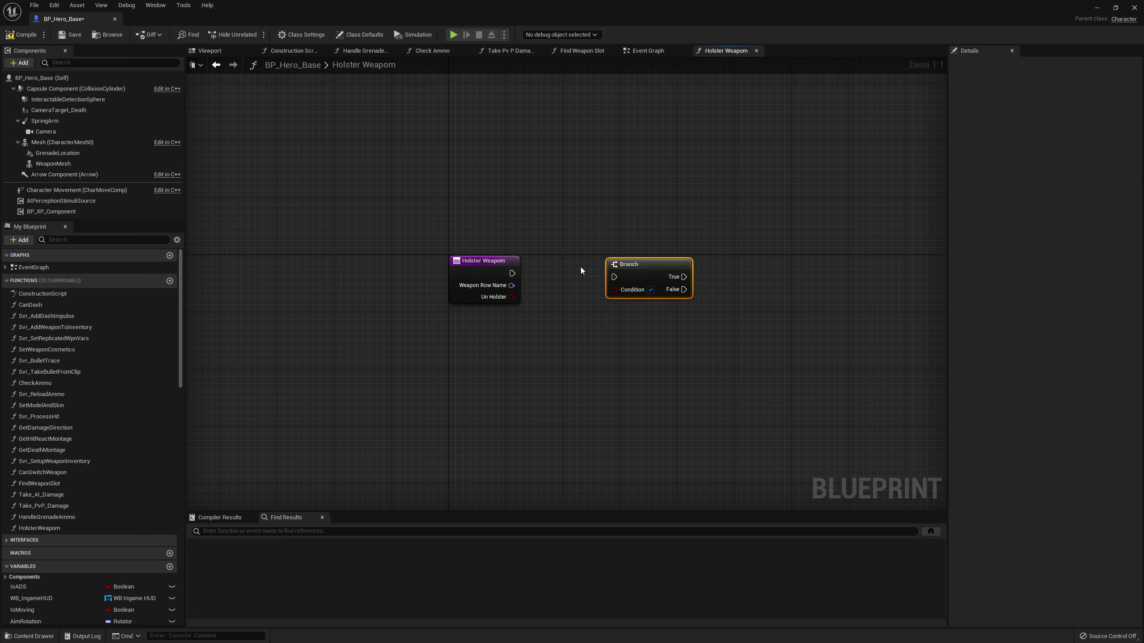
pyautogui.moveTo(512, 273); pyautogui.dragTo(614, 277)
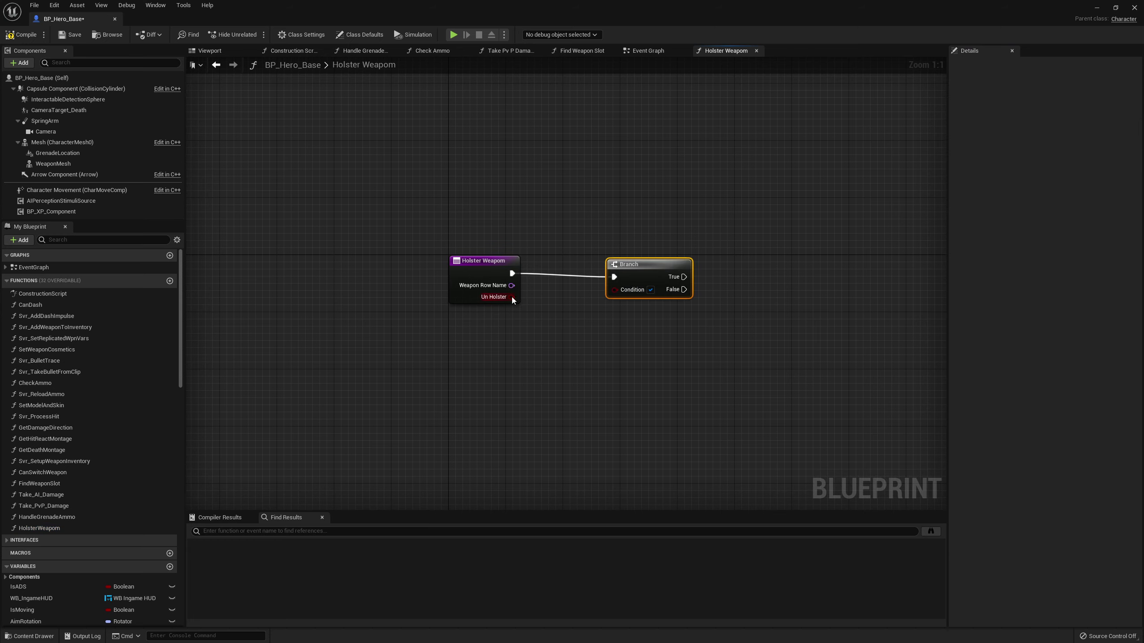